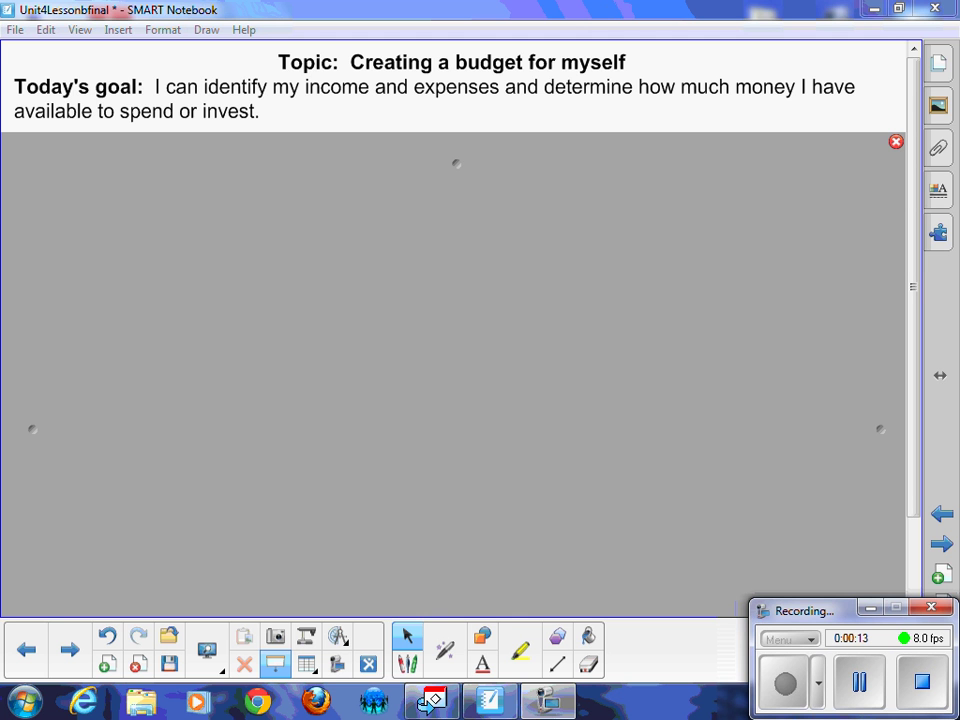
Step: Lower the screen shade to reveal the two budget questions, and remove the shade from the page
{"action": "left_click_drag", "start_coordinate": [456, 163], "coordinate": [456, 243]}
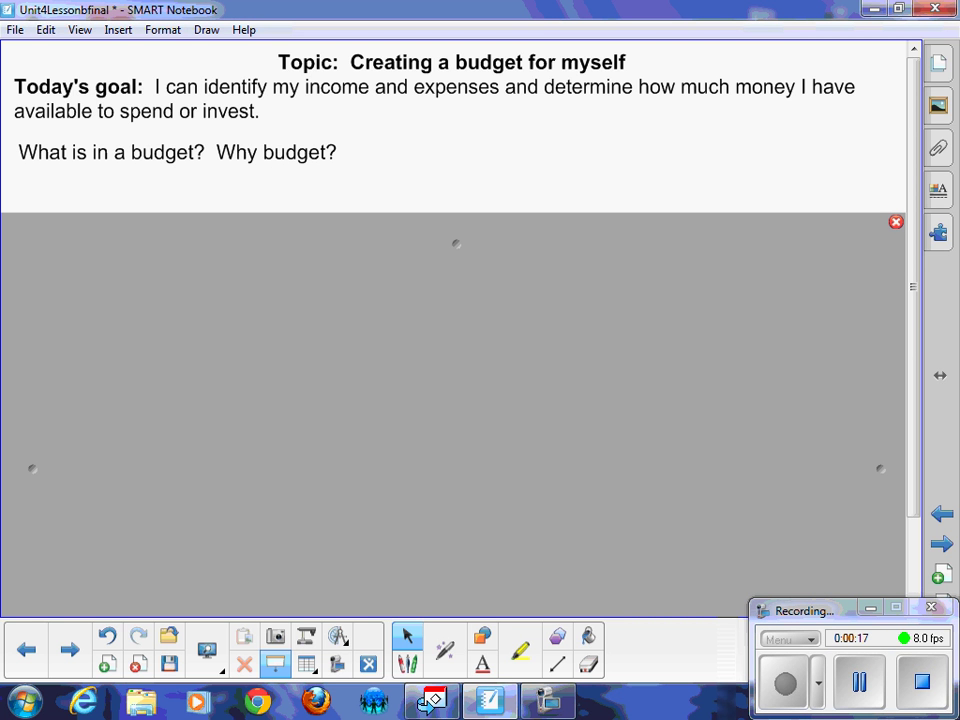
{"action": "left_click", "coordinate": [896, 222]}
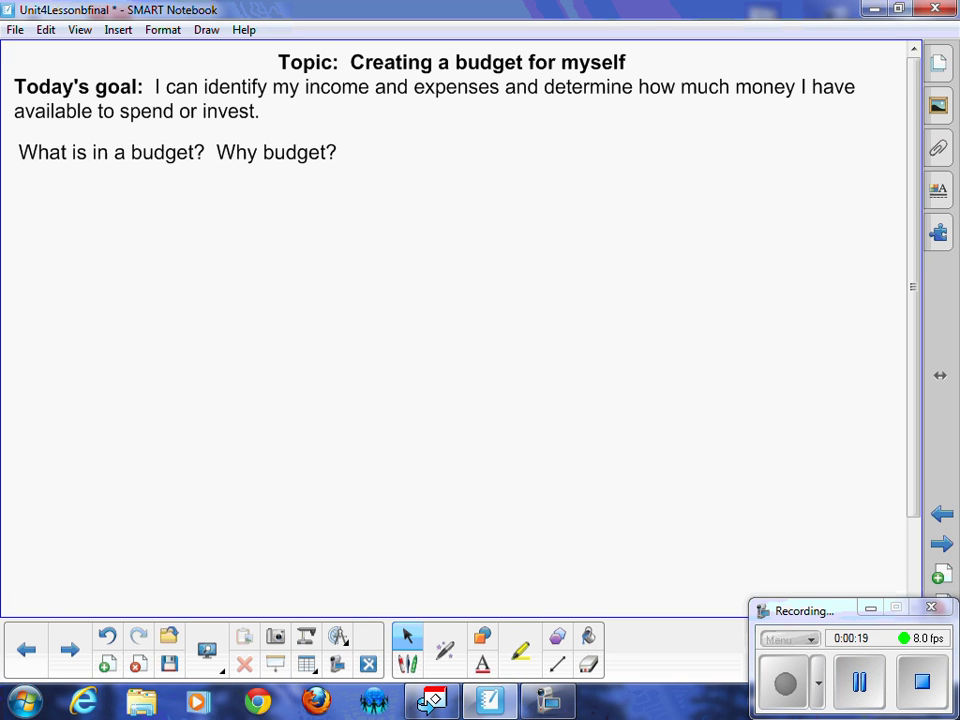
Step: Handwrite with the pen "A BUDGET IS A BEST GUESS AS TO HOW YOU WILL SPEND/USE YOUR MONEY." beneath the questions
{"action": "left_click", "coordinate": [407, 664]}
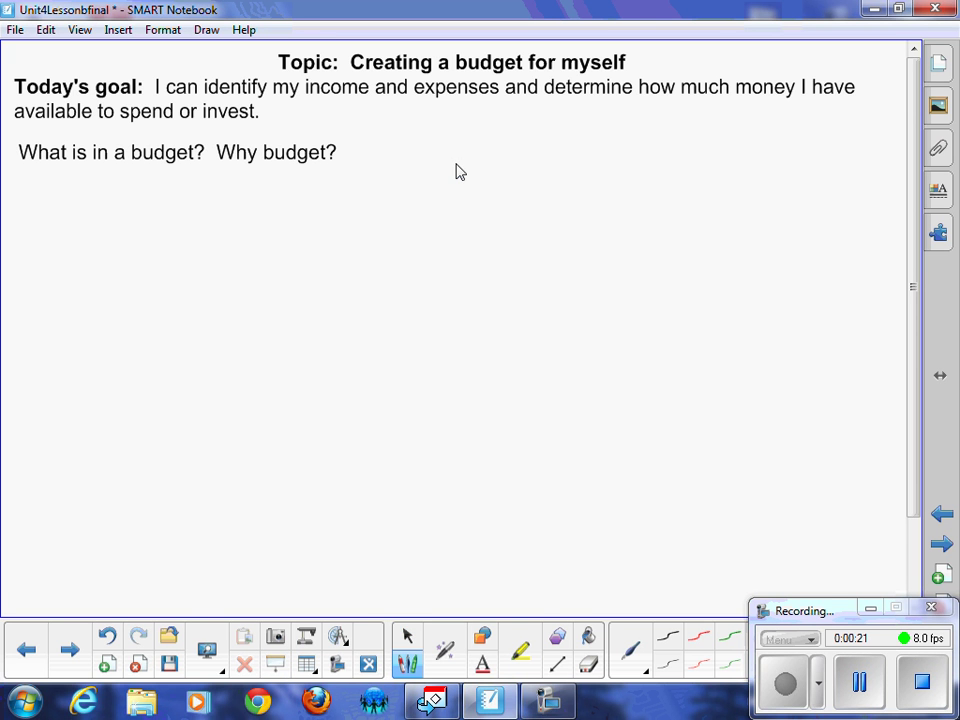
{"action": "mouse_move", "coordinate": [24, 192]}
{"action": "left_mouse_down"}
{"action": "mouse_move", "coordinate": [25, 181]}
{"action": "mouse_move", "coordinate": [37, 193]}
{"action": "left_mouse_up"}
{"action": "left_click_drag", "start_coordinate": [26, 184], "coordinate": [57, 192]}
{"action": "left_click_drag", "start_coordinate": [57, 174], "coordinate": [58, 191]}
{"action": "mouse_move", "coordinate": [74, 174]}
{"action": "left_mouse_down"}
{"action": "mouse_move", "coordinate": [80, 190]}
{"action": "mouse_move", "coordinate": [85, 174]}
{"action": "left_mouse_up"}
{"action": "left_click_drag", "start_coordinate": [90, 174], "coordinate": [90, 191]}
{"action": "mouse_move", "coordinate": [90, 174]}
{"action": "left_mouse_down"}
{"action": "mouse_move", "coordinate": [90, 191]}
{"action": "mouse_move", "coordinate": [111, 183]}
{"action": "mouse_move", "coordinate": [133, 191]}
{"action": "mouse_move", "coordinate": [148, 175]}
{"action": "left_mouse_up"}
{"action": "mouse_move", "coordinate": [140, 175]}
{"action": "left_mouse_down"}
{"action": "mouse_move", "coordinate": [140, 191]}
{"action": "mouse_move", "coordinate": [174, 191]}
{"action": "left_mouse_up"}
{"action": "mouse_move", "coordinate": [190, 178]}
{"action": "left_mouse_down"}
{"action": "mouse_move", "coordinate": [184, 190]}
{"action": "mouse_move", "coordinate": [274, 193]}
{"action": "mouse_move", "coordinate": [334, 176]}
{"action": "left_mouse_up"}
{"action": "mouse_move", "coordinate": [326, 176]}
{"action": "left_mouse_down"}
{"action": "mouse_move", "coordinate": [326, 193]}
{"action": "mouse_move", "coordinate": [384, 177]}
{"action": "mouse_move", "coordinate": [389, 192]}
{"action": "mouse_move", "coordinate": [398, 184]}
{"action": "left_mouse_up"}
{"action": "left_click_drag", "start_coordinate": [413, 178], "coordinate": [401, 191]}
{"action": "mouse_move", "coordinate": [428, 178]}
{"action": "left_mouse_down"}
{"action": "mouse_move", "coordinate": [415, 191]}
{"action": "mouse_move", "coordinate": [467, 194]}
{"action": "mouse_move", "coordinate": [465, 186]}
{"action": "left_mouse_up"}
{"action": "mouse_move", "coordinate": [485, 178]}
{"action": "left_mouse_down"}
{"action": "mouse_move", "coordinate": [471, 192]}
{"action": "mouse_move", "coordinate": [517, 177]}
{"action": "mouse_move", "coordinate": [509, 193]}
{"action": "left_mouse_up"}
{"action": "left_click_drag", "start_coordinate": [524, 178], "coordinate": [554, 197]}
{"action": "left_click_drag", "start_coordinate": [565, 180], "coordinate": [566, 196]}
{"action": "left_click_drag", "start_coordinate": [555, 188], "coordinate": [578, 185]}
{"action": "left_click_drag", "start_coordinate": [586, 183], "coordinate": [607, 182]}
{"action": "mouse_move", "coordinate": [636, 180]}
{"action": "left_mouse_down"}
{"action": "mouse_move", "coordinate": [636, 203]}
{"action": "mouse_move", "coordinate": [655, 184]}
{"action": "left_mouse_up"}
{"action": "mouse_move", "coordinate": [660, 182]}
{"action": "left_mouse_down"}
{"action": "mouse_move", "coordinate": [718, 181]}
{"action": "mouse_move", "coordinate": [722, 197]}
{"action": "mouse_move", "coordinate": [738, 196]}
{"action": "left_mouse_up"}
{"action": "left_click_drag", "start_coordinate": [747, 182], "coordinate": [754, 196]}
{"action": "mouse_move", "coordinate": [790, 182]}
{"action": "left_mouse_down"}
{"action": "mouse_move", "coordinate": [780, 196]}
{"action": "mouse_move", "coordinate": [799, 190]}
{"action": "left_mouse_up"}
{"action": "mouse_move", "coordinate": [820, 183]}
{"action": "left_mouse_down"}
{"action": "mouse_move", "coordinate": [812, 196]}
{"action": "mouse_move", "coordinate": [819, 189]}
{"action": "left_mouse_up"}
{"action": "left_click_drag", "start_coordinate": [823, 196], "coordinate": [837, 181]}
{"action": "left_click_drag", "start_coordinate": [840, 181], "coordinate": [839, 196]}
{"action": "mouse_move", "coordinate": [840, 181]}
{"action": "left_mouse_down"}
{"action": "mouse_move", "coordinate": [852, 202]}
{"action": "mouse_move", "coordinate": [876, 183]}
{"action": "left_mouse_up"}
{"action": "left_click_drag", "start_coordinate": [884, 182], "coordinate": [876, 196]}
{"action": "mouse_move", "coordinate": [888, 182]}
{"action": "left_mouse_down"}
{"action": "mouse_move", "coordinate": [895, 196]}
{"action": "mouse_move", "coordinate": [898, 182]}
{"action": "left_mouse_up"}
{"action": "left_click_drag", "start_coordinate": [888, 189], "coordinate": [896, 189]}
{"action": "left_click_drag", "start_coordinate": [24, 208], "coordinate": [31, 218]}
{"action": "mouse_move", "coordinate": [38, 207]}
{"action": "left_mouse_down"}
{"action": "mouse_move", "coordinate": [31, 229]}
{"action": "mouse_move", "coordinate": [46, 213]}
{"action": "mouse_move", "coordinate": [68, 212]}
{"action": "left_mouse_up"}
{"action": "mouse_move", "coordinate": [74, 212]}
{"action": "left_mouse_down"}
{"action": "mouse_move", "coordinate": [74, 228]}
{"action": "mouse_move", "coordinate": [125, 219]}
{"action": "mouse_move", "coordinate": [137, 228]}
{"action": "left_mouse_up"}
{"action": "mouse_move", "coordinate": [150, 216]}
{"action": "left_mouse_down"}
{"action": "mouse_move", "coordinate": [168, 228]}
{"action": "mouse_move", "coordinate": [191, 220]}
{"action": "left_mouse_up"}
{"action": "left_click_drag", "start_coordinate": [198, 210], "coordinate": [190, 229]}
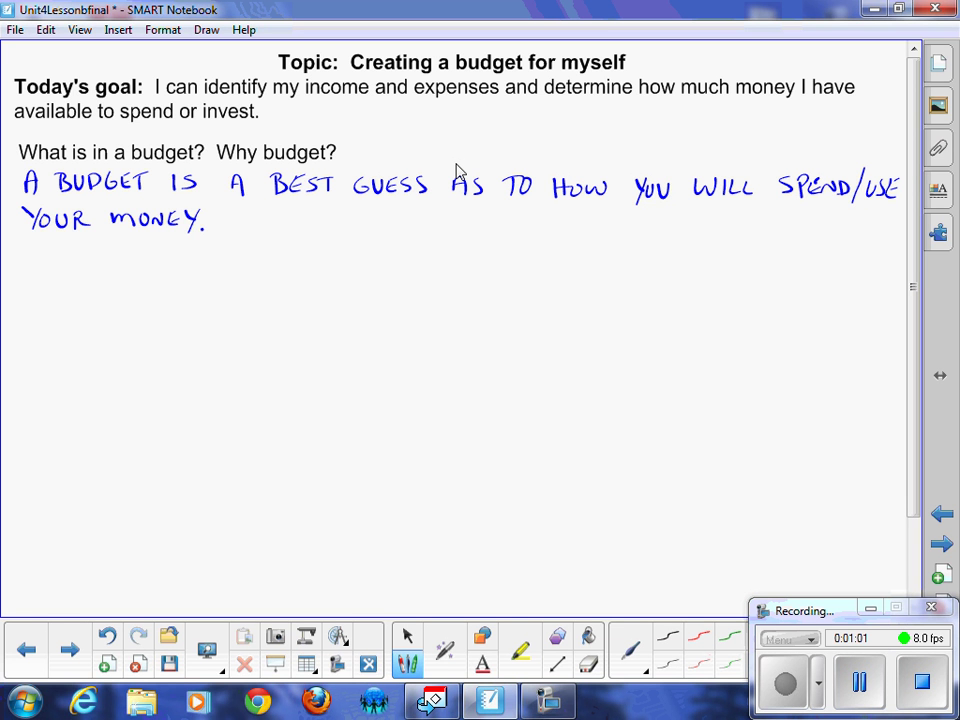
Step: Handwrite "INCOME" below the budget definition and put a plus sign beside it
{"action": "left_click_drag", "start_coordinate": [46, 287], "coordinate": [45, 309]}
{"action": "mouse_move", "coordinate": [55, 307]}
{"action": "left_mouse_down"}
{"action": "mouse_move", "coordinate": [56, 293]}
{"action": "mouse_move", "coordinate": [69, 292]}
{"action": "left_mouse_up"}
{"action": "mouse_move", "coordinate": [86, 293]}
{"action": "left_mouse_down"}
{"action": "mouse_move", "coordinate": [75, 300]}
{"action": "mouse_move", "coordinate": [86, 305]}
{"action": "left_mouse_up"}
{"action": "left_click_drag", "start_coordinate": [93, 294], "coordinate": [155, 308]}
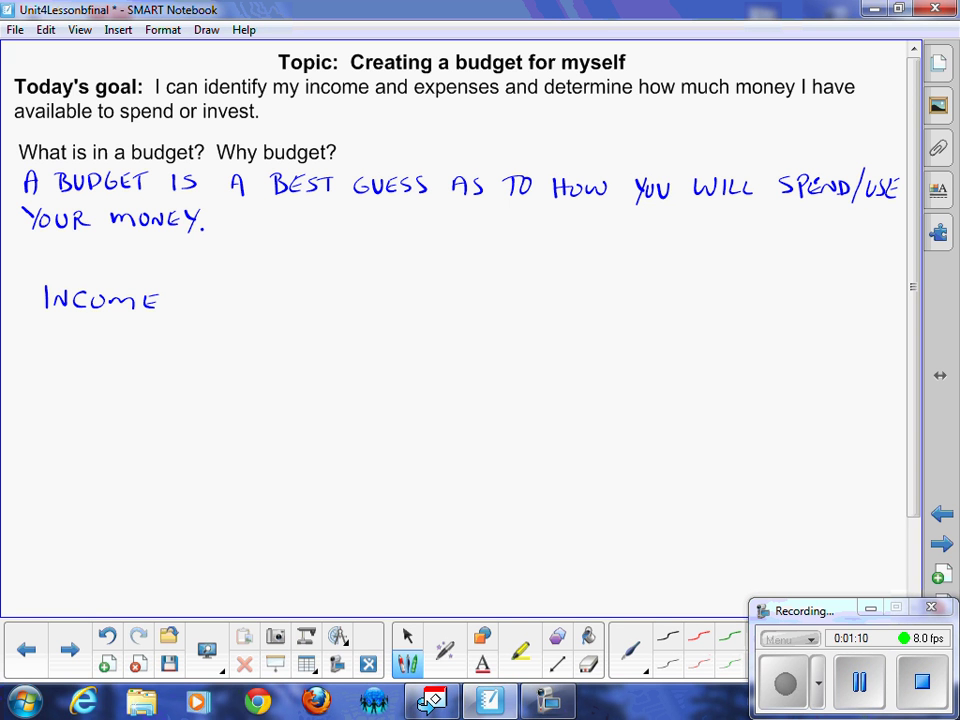
{"action": "left_click_drag", "start_coordinate": [258, 293], "coordinate": [258, 309]}
Step: Handwrite the expense "CELL PHONE" slightly indented under INCOME, with a minus sign beside it
{"action": "mouse_move", "coordinate": [86, 337]}
{"action": "left_mouse_down"}
{"action": "mouse_move", "coordinate": [73, 339]}
{"action": "mouse_move", "coordinate": [85, 352]}
{"action": "left_mouse_up"}
{"action": "mouse_move", "coordinate": [91, 337]}
{"action": "left_mouse_down"}
{"action": "mouse_move", "coordinate": [101, 352]}
{"action": "mouse_move", "coordinate": [100, 344]}
{"action": "left_mouse_up"}
{"action": "left_click_drag", "start_coordinate": [91, 337], "coordinate": [102, 336]}
{"action": "mouse_move", "coordinate": [108, 337]}
{"action": "left_mouse_down"}
{"action": "mouse_move", "coordinate": [115, 351]}
{"action": "mouse_move", "coordinate": [148, 347]}
{"action": "left_mouse_up"}
{"action": "left_click_drag", "start_coordinate": [163, 337], "coordinate": [169, 354]}
{"action": "left_click_drag", "start_coordinate": [161, 346], "coordinate": [180, 342]}
{"action": "left_click_drag", "start_coordinate": [186, 354], "coordinate": [196, 341]}
{"action": "mouse_move", "coordinate": [201, 342]}
{"action": "left_mouse_down"}
{"action": "mouse_move", "coordinate": [210, 353]}
{"action": "mouse_move", "coordinate": [213, 341]}
{"action": "left_mouse_up"}
{"action": "left_click_drag", "start_coordinate": [202, 347], "coordinate": [211, 347]}
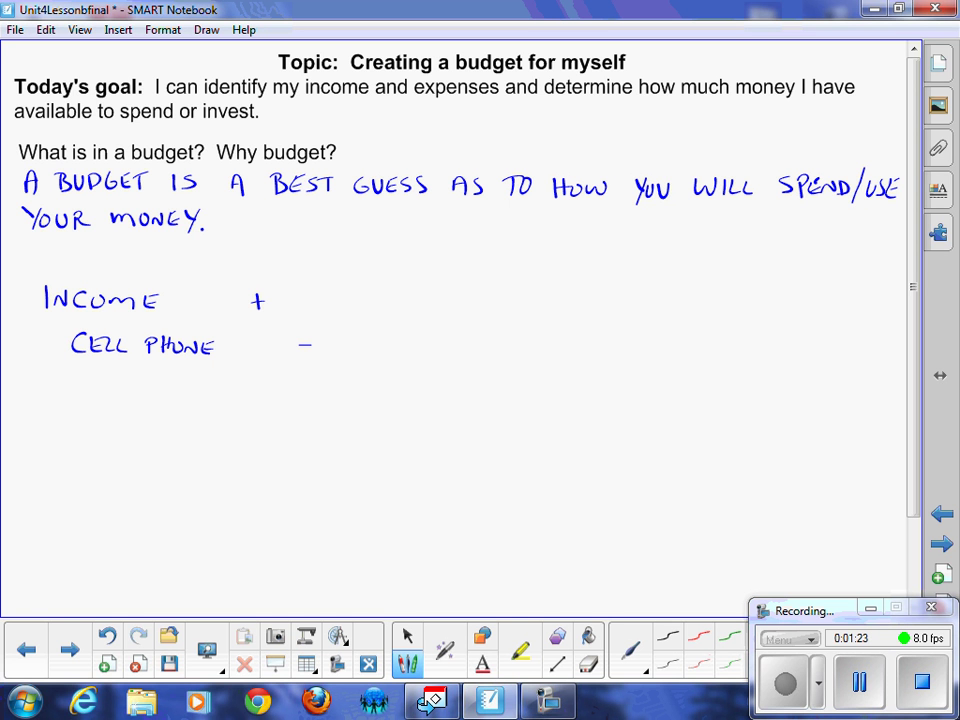
Step: Handwrite the expense "HEAT (GAS)" under CELL PHONE, with a minus sign beside it
{"action": "left_click_drag", "start_coordinate": [73, 379], "coordinate": [73, 395]}
{"action": "mouse_move", "coordinate": [86, 379]}
{"action": "left_mouse_down"}
{"action": "mouse_move", "coordinate": [86, 395]}
{"action": "mouse_move", "coordinate": [99, 395]}
{"action": "left_mouse_up"}
{"action": "mouse_move", "coordinate": [103, 385]}
{"action": "left_mouse_down"}
{"action": "mouse_move", "coordinate": [117, 395]}
{"action": "mouse_move", "coordinate": [137, 379]}
{"action": "left_mouse_up"}
{"action": "mouse_move", "coordinate": [128, 379]}
{"action": "left_mouse_down"}
{"action": "mouse_move", "coordinate": [128, 395]}
{"action": "mouse_move", "coordinate": [197, 395]}
{"action": "left_mouse_up"}
{"action": "left_click_drag", "start_coordinate": [212, 378], "coordinate": [211, 400]}
{"action": "left_click_drag", "start_coordinate": [298, 387], "coordinate": [312, 387]}
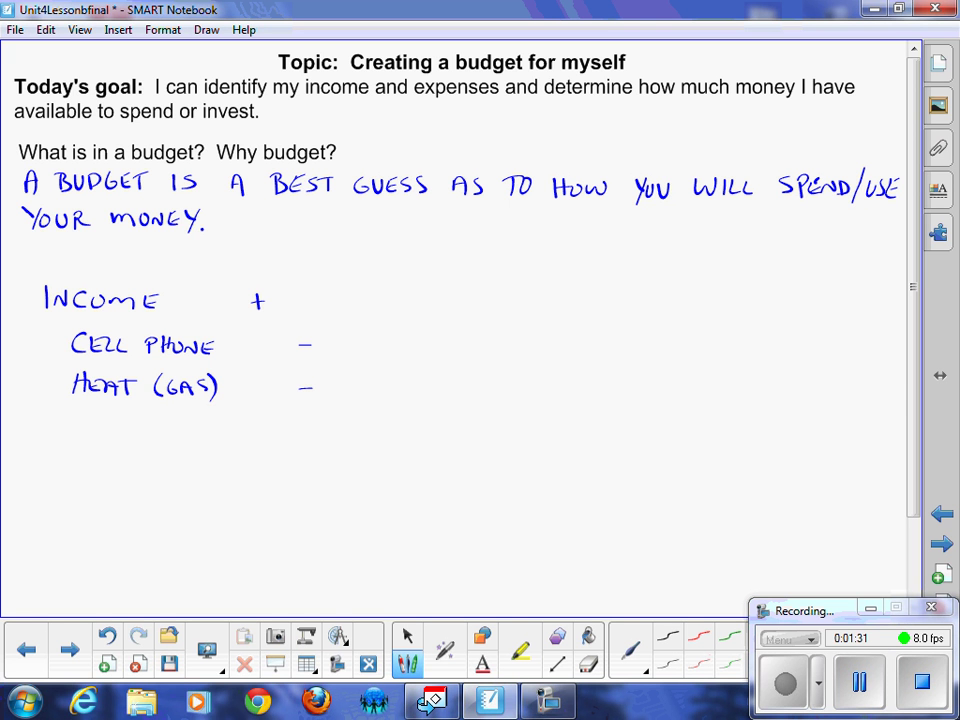
Step: Handwrite the expense "ELECTRICITY" under HEAT (GAS), with a minus sign beside it
{"action": "mouse_move", "coordinate": [92, 418]}
{"action": "left_mouse_down"}
{"action": "mouse_move", "coordinate": [93, 433]}
{"action": "mouse_move", "coordinate": [90, 425]}
{"action": "left_mouse_up"}
{"action": "mouse_move", "coordinate": [97, 418]}
{"action": "left_mouse_down"}
{"action": "mouse_move", "coordinate": [106, 433]}
{"action": "mouse_move", "coordinate": [122, 433]}
{"action": "mouse_move", "coordinate": [119, 425]}
{"action": "left_mouse_up"}
{"action": "left_click_drag", "start_coordinate": [137, 419], "coordinate": [136, 433]}
{"action": "mouse_move", "coordinate": [148, 420]}
{"action": "left_mouse_down"}
{"action": "mouse_move", "coordinate": [148, 436]}
{"action": "mouse_move", "coordinate": [156, 421]}
{"action": "mouse_move", "coordinate": [166, 434]}
{"action": "left_mouse_up"}
{"action": "mouse_move", "coordinate": [172, 421]}
{"action": "left_mouse_down"}
{"action": "mouse_move", "coordinate": [172, 436]}
{"action": "mouse_move", "coordinate": [186, 436]}
{"action": "left_mouse_up"}
{"action": "mouse_move", "coordinate": [195, 421]}
{"action": "left_mouse_down"}
{"action": "mouse_move", "coordinate": [195, 437]}
{"action": "mouse_move", "coordinate": [218, 421]}
{"action": "left_mouse_up"}
{"action": "left_click_drag", "start_coordinate": [212, 423], "coordinate": [212, 441]}
{"action": "left_click_drag", "start_coordinate": [304, 422], "coordinate": [318, 422]}
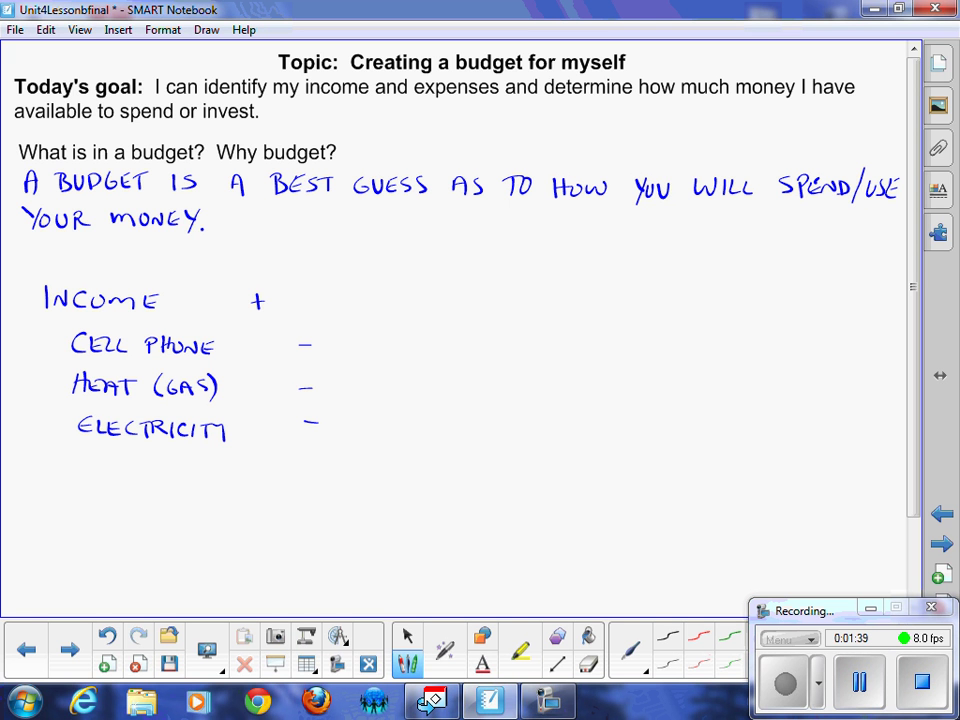
Step: Handwrite the expense "RENT/MORTGAGE" under ELECTRICITY, with a minus sign beside it
{"action": "mouse_move", "coordinate": [71, 458]}
{"action": "left_mouse_down"}
{"action": "mouse_move", "coordinate": [71, 475]}
{"action": "mouse_move", "coordinate": [110, 459]}
{"action": "left_mouse_up"}
{"action": "mouse_move", "coordinate": [118, 460]}
{"action": "left_mouse_down"}
{"action": "mouse_move", "coordinate": [118, 475]}
{"action": "mouse_move", "coordinate": [124, 459]}
{"action": "left_mouse_up"}
{"action": "mouse_move", "coordinate": [140, 455]}
{"action": "left_mouse_down"}
{"action": "mouse_move", "coordinate": [128, 483]}
{"action": "mouse_move", "coordinate": [164, 481]}
{"action": "mouse_move", "coordinate": [175, 465]}
{"action": "mouse_move", "coordinate": [204, 482]}
{"action": "left_mouse_up"}
{"action": "mouse_move", "coordinate": [196, 464]}
{"action": "left_mouse_down"}
{"action": "mouse_move", "coordinate": [241, 482]}
{"action": "mouse_move", "coordinate": [325, 465]}
{"action": "left_mouse_up"}
Step: Handwrite the expense "TAXES" under RENT/MORTGAGE, with a minus sign beside it
{"action": "left_click_drag", "start_coordinate": [97, 501], "coordinate": [113, 500]}
{"action": "mouse_move", "coordinate": [105, 501]}
{"action": "left_mouse_down"}
{"action": "mouse_move", "coordinate": [105, 517]}
{"action": "mouse_move", "coordinate": [150, 516]}
{"action": "left_mouse_up"}
{"action": "mouse_move", "coordinate": [150, 502]}
{"action": "left_mouse_down"}
{"action": "mouse_move", "coordinate": [138, 516]}
{"action": "mouse_move", "coordinate": [180, 519]}
{"action": "left_mouse_up"}
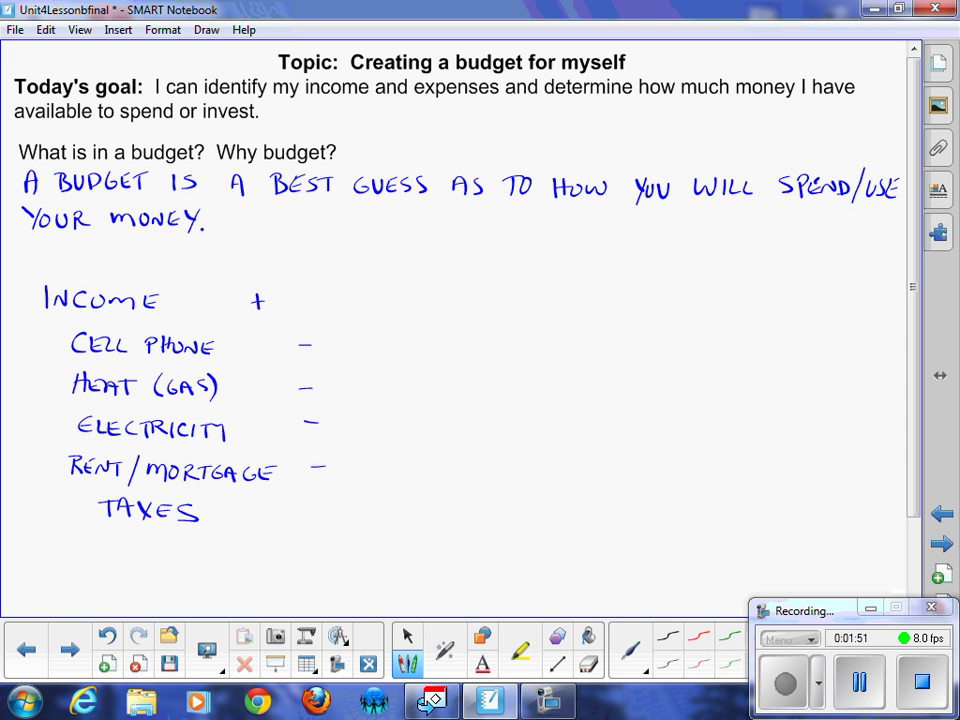
{"action": "left_click_drag", "start_coordinate": [312, 507], "coordinate": [326, 506]}
Step: Handwrite "VEHICLE PAYMENTS" with a minus sign under TAXES, and draw a downward arrow beneath it
{"action": "scroll", "coordinate": [460, 330], "scroll_direction": "down", "scroll_amount": 3}
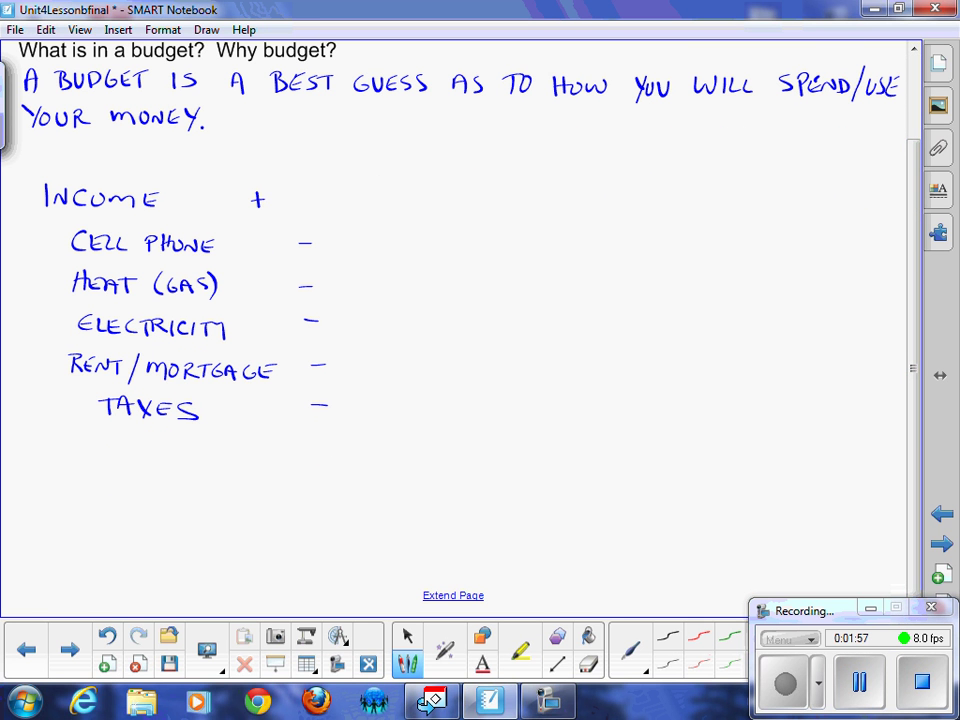
{"action": "mouse_move", "coordinate": [88, 439]}
{"action": "left_mouse_down"}
{"action": "mouse_move", "coordinate": [94, 457]}
{"action": "mouse_move", "coordinate": [100, 439]}
{"action": "mouse_move", "coordinate": [120, 458]}
{"action": "left_mouse_up"}
{"action": "left_click_drag", "start_coordinate": [132, 441], "coordinate": [140, 458]}
{"action": "mouse_move", "coordinate": [155, 443]}
{"action": "left_mouse_down"}
{"action": "mouse_move", "coordinate": [156, 458]}
{"action": "mouse_move", "coordinate": [170, 458]}
{"action": "left_mouse_up"}
{"action": "mouse_move", "coordinate": [173, 441]}
{"action": "left_mouse_down"}
{"action": "mouse_move", "coordinate": [188, 458]}
{"action": "mouse_move", "coordinate": [184, 450]}
{"action": "left_mouse_up"}
{"action": "mouse_move", "coordinate": [212, 443]}
{"action": "left_mouse_down"}
{"action": "mouse_move", "coordinate": [212, 457]}
{"action": "mouse_move", "coordinate": [281, 458]}
{"action": "left_mouse_up"}
{"action": "left_click_drag", "start_coordinate": [273, 452], "coordinate": [294, 446]}
{"action": "mouse_move", "coordinate": [297, 448]}
{"action": "left_mouse_down"}
{"action": "mouse_move", "coordinate": [297, 462]}
{"action": "mouse_move", "coordinate": [305, 446]}
{"action": "left_mouse_up"}
{"action": "left_click_drag", "start_coordinate": [310, 448], "coordinate": [303, 461]}
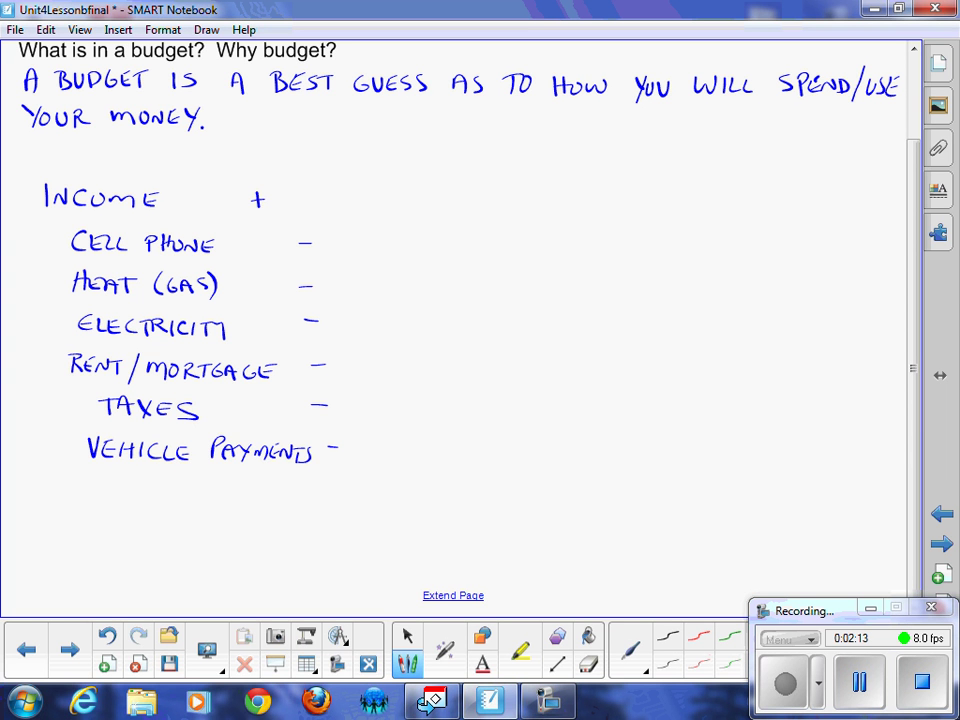
{"action": "mouse_move", "coordinate": [176, 472]}
{"action": "left_mouse_down"}
{"action": "mouse_move", "coordinate": [176, 515]}
{"action": "mouse_move", "coordinate": [186, 497]}
{"action": "left_mouse_up"}
Step: Erase the column of plus and minus signs and redraw it farther right, with a plus for INCOME and minuses for the expenses
{"action": "left_click", "coordinate": [588, 663]}
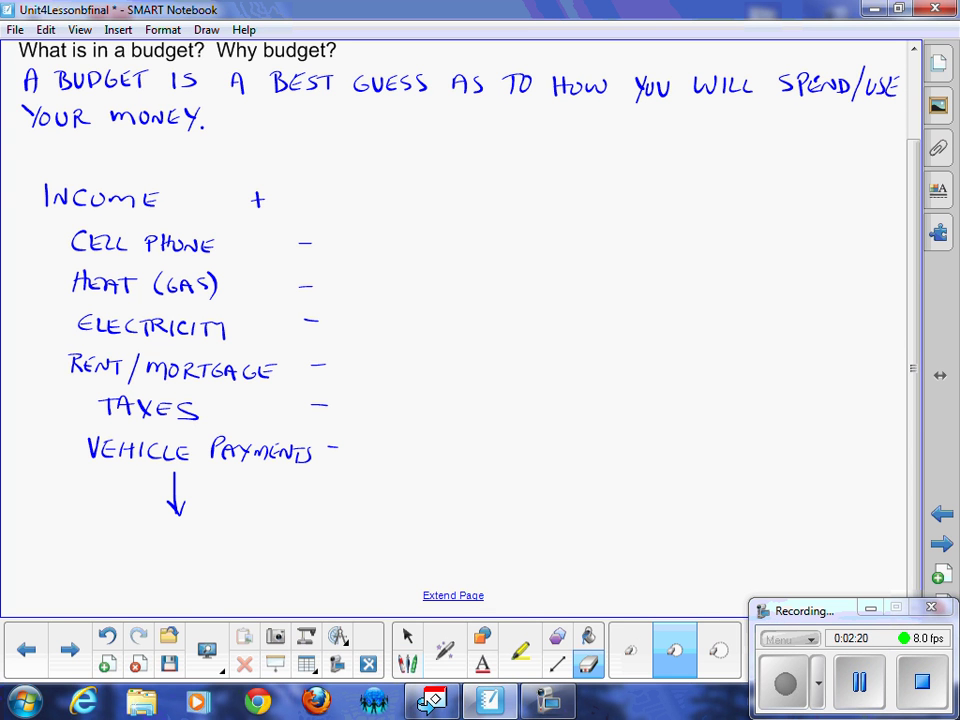
{"action": "mouse_move", "coordinate": [258, 200]}
{"action": "left_mouse_down"}
{"action": "mouse_move", "coordinate": [334, 388]}
{"action": "mouse_move", "coordinate": [332, 452]}
{"action": "left_mouse_up"}
{"action": "left_click", "coordinate": [407, 663]}
{"action": "left_click_drag", "start_coordinate": [319, 190], "coordinate": [319, 206]}
{"action": "mouse_move", "coordinate": [311, 198]}
{"action": "left_mouse_down"}
{"action": "mouse_move", "coordinate": [326, 198]}
{"action": "mouse_move", "coordinate": [368, 233]}
{"action": "left_mouse_up"}
{"action": "left_click_drag", "start_coordinate": [354, 283], "coordinate": [372, 283]}
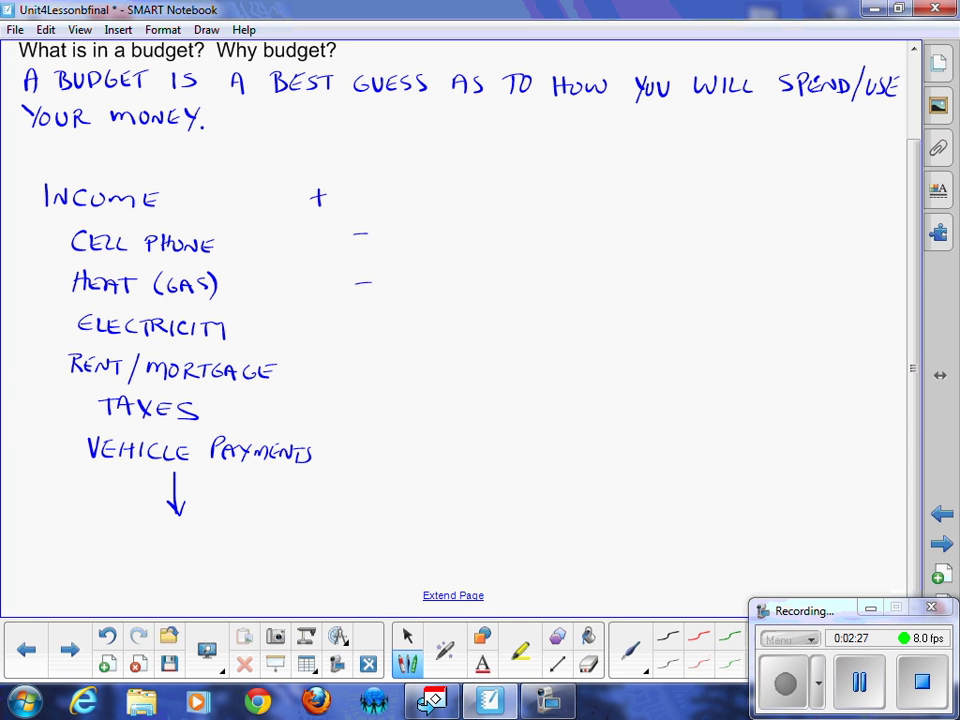
{"action": "mouse_move", "coordinate": [352, 334]}
{"action": "left_mouse_down"}
{"action": "mouse_move", "coordinate": [367, 334]}
{"action": "mouse_move", "coordinate": [381, 376]}
{"action": "left_mouse_up"}
{"action": "left_click_drag", "start_coordinate": [364, 444], "coordinate": [380, 444]}
Step: Handwrite "INVESTMENT" below the downward arrow, with a minus sign in the sign column
{"action": "mouse_move", "coordinate": [112, 518]}
{"action": "left_mouse_down"}
{"action": "mouse_move", "coordinate": [112, 543]}
{"action": "mouse_move", "coordinate": [137, 518]}
{"action": "mouse_move", "coordinate": [148, 543]}
{"action": "mouse_move", "coordinate": [155, 522]}
{"action": "left_mouse_up"}
{"action": "mouse_move", "coordinate": [172, 527]}
{"action": "left_mouse_down"}
{"action": "mouse_move", "coordinate": [172, 543]}
{"action": "mouse_move", "coordinate": [176, 532]}
{"action": "left_mouse_up"}
{"action": "mouse_move", "coordinate": [192, 523]}
{"action": "left_mouse_down"}
{"action": "mouse_move", "coordinate": [181, 544]}
{"action": "mouse_move", "coordinate": [210, 522]}
{"action": "left_mouse_up"}
{"action": "mouse_move", "coordinate": [202, 522]}
{"action": "left_mouse_down"}
{"action": "mouse_move", "coordinate": [202, 545]}
{"action": "mouse_move", "coordinate": [247, 545]}
{"action": "mouse_move", "coordinate": [269, 527]}
{"action": "mouse_move", "coordinate": [290, 527]}
{"action": "left_mouse_up"}
{"action": "left_click_drag", "start_coordinate": [281, 527], "coordinate": [281, 545]}
{"action": "left_click_drag", "start_coordinate": [366, 531], "coordinate": [378, 531]}
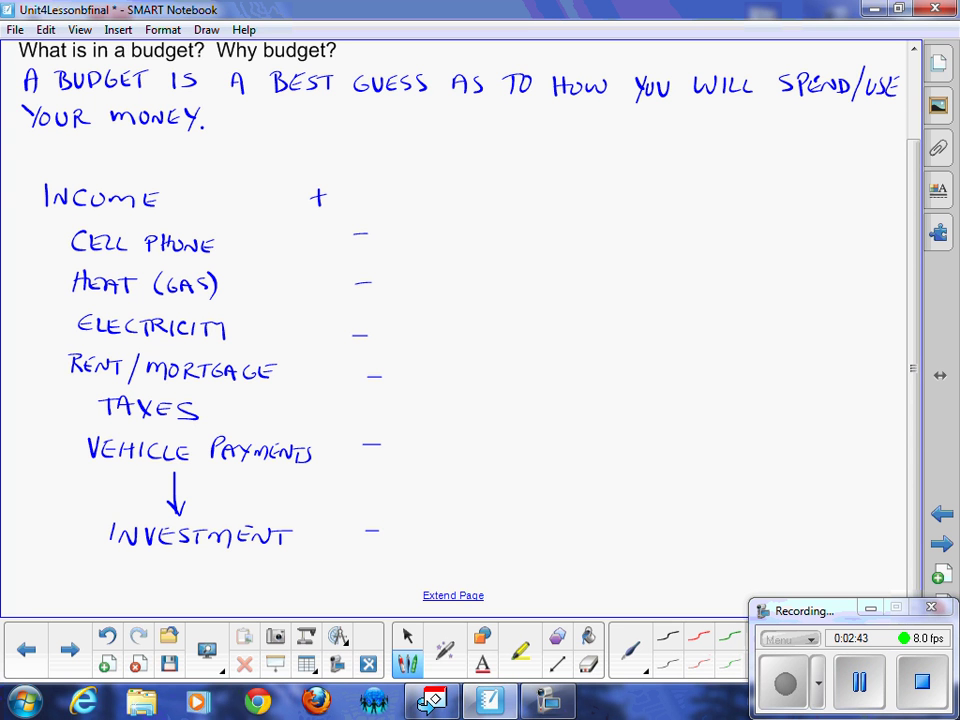
Step: Draw a long horizontal total line under INVESTMENT, and place a plus sign and a minus sign on separate rows beneath it
{"action": "scroll", "coordinate": [460, 330], "scroll_direction": "down", "scroll_amount": 5}
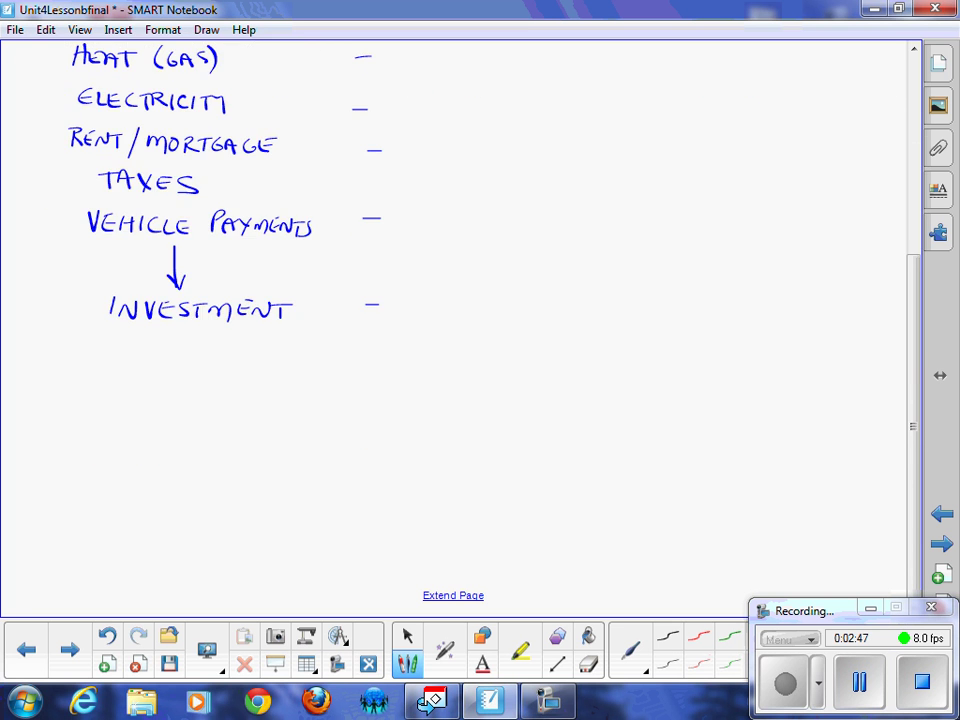
{"action": "left_click_drag", "start_coordinate": [49, 338], "coordinate": [549, 336]}
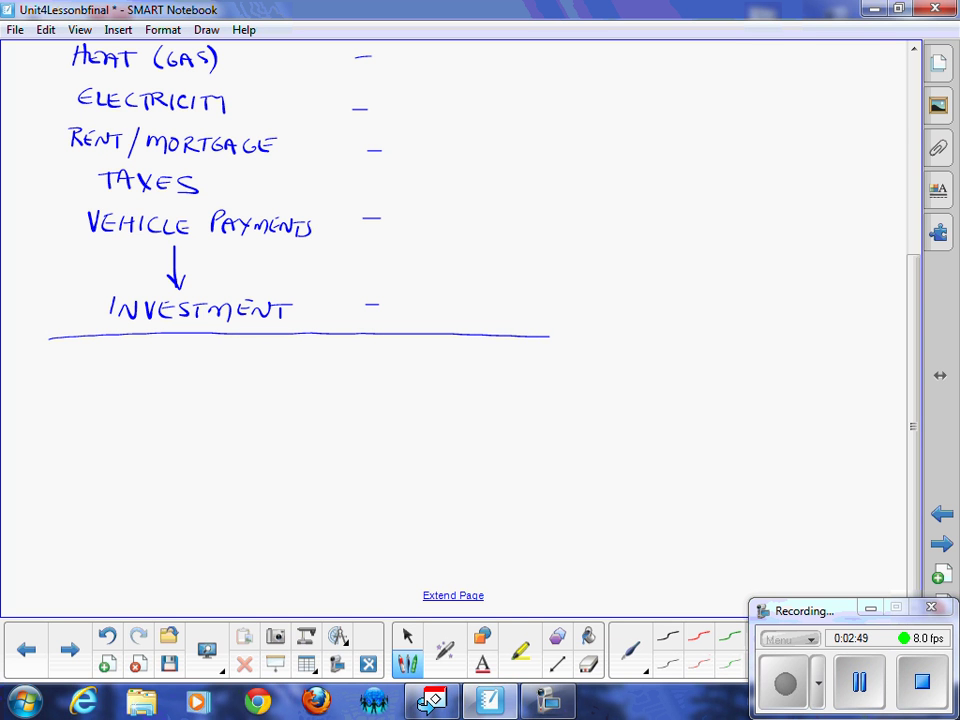
{"action": "mouse_move", "coordinate": [362, 348]}
{"action": "left_mouse_down"}
{"action": "mouse_move", "coordinate": [362, 370]}
{"action": "mouse_move", "coordinate": [374, 358]}
{"action": "mouse_move", "coordinate": [372, 397]}
{"action": "left_mouse_up"}
Step: Handwrite "LEFT OVER SPENDING MONEY" beside the plus sign below the total line
{"action": "mouse_move", "coordinate": [402, 348]}
{"action": "left_mouse_down"}
{"action": "mouse_move", "coordinate": [408, 366]}
{"action": "mouse_move", "coordinate": [421, 364]}
{"action": "mouse_move", "coordinate": [425, 349]}
{"action": "left_mouse_up"}
{"action": "left_click_drag", "start_coordinate": [412, 357], "coordinate": [422, 356]}
{"action": "left_click_drag", "start_coordinate": [430, 349], "coordinate": [426, 366]}
{"action": "left_click_drag", "start_coordinate": [430, 349], "coordinate": [439, 355]}
{"action": "mouse_move", "coordinate": [447, 351]}
{"action": "left_mouse_down"}
{"action": "mouse_move", "coordinate": [443, 367]}
{"action": "mouse_move", "coordinate": [454, 351]}
{"action": "left_mouse_up"}
{"action": "mouse_move", "coordinate": [480, 352]}
{"action": "left_mouse_down"}
{"action": "mouse_move", "coordinate": [506, 352]}
{"action": "mouse_move", "coordinate": [530, 368]}
{"action": "left_mouse_up"}
{"action": "left_click_drag", "start_coordinate": [565, 350], "coordinate": [551, 370]}
{"action": "mouse_move", "coordinate": [571, 352]}
{"action": "left_mouse_down"}
{"action": "mouse_move", "coordinate": [594, 369]}
{"action": "mouse_move", "coordinate": [612, 352]}
{"action": "mouse_move", "coordinate": [616, 369]}
{"action": "mouse_move", "coordinate": [633, 369]}
{"action": "left_mouse_up"}
{"action": "mouse_move", "coordinate": [639, 369]}
{"action": "left_mouse_down"}
{"action": "mouse_move", "coordinate": [643, 356]}
{"action": "mouse_move", "coordinate": [651, 368]}
{"action": "left_mouse_up"}
{"action": "left_click_drag", "start_coordinate": [668, 356], "coordinate": [700, 369]}
{"action": "left_click_drag", "start_coordinate": [716, 355], "coordinate": [758, 370]}
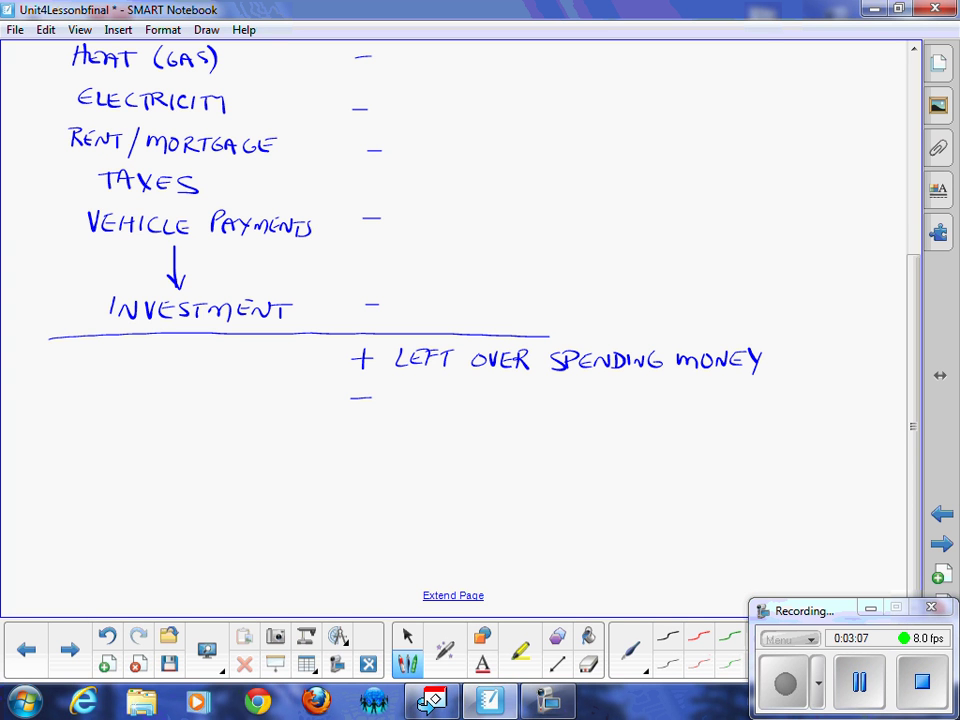
Step: Handwrite "SPENDING TOO MUCH" beside the minus sign below the total line
{"action": "mouse_move", "coordinate": [403, 388]}
{"action": "left_mouse_down"}
{"action": "mouse_move", "coordinate": [403, 408]}
{"action": "mouse_move", "coordinate": [410, 386]}
{"action": "mouse_move", "coordinate": [403, 408]}
{"action": "mouse_move", "coordinate": [393, 404]}
{"action": "mouse_move", "coordinate": [441, 404]}
{"action": "mouse_move", "coordinate": [457, 390]}
{"action": "mouse_move", "coordinate": [465, 406]}
{"action": "mouse_move", "coordinate": [486, 406]}
{"action": "left_mouse_up"}
{"action": "mouse_move", "coordinate": [493, 406]}
{"action": "left_mouse_down"}
{"action": "mouse_move", "coordinate": [506, 390]}
{"action": "mouse_move", "coordinate": [556, 409]}
{"action": "left_mouse_up"}
{"action": "left_click_drag", "start_coordinate": [546, 394], "coordinate": [562, 395]}
{"action": "left_click_drag", "start_coordinate": [585, 394], "coordinate": [640, 408]}
{"action": "left_click_drag", "start_coordinate": [646, 395], "coordinate": [676, 406]}
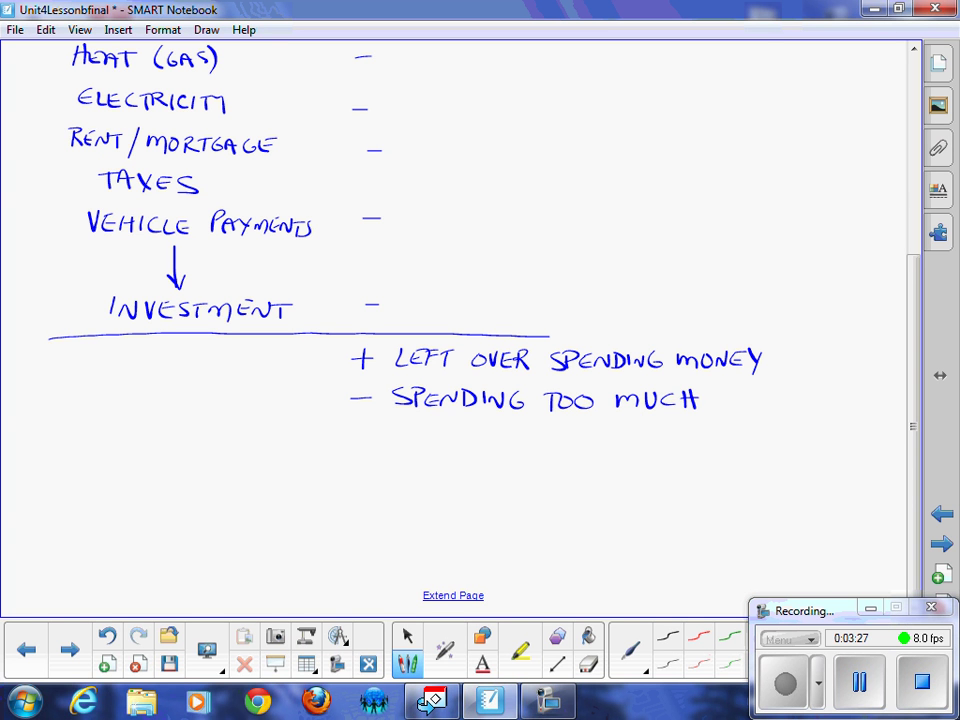
Step: Under SPENDING TOO MUCH, draw a rightward arrow followed by the handwritten note "REVISIT & CHANGE PROBLEM"
{"action": "mouse_move", "coordinate": [404, 427]}
{"action": "left_mouse_down"}
{"action": "mouse_move", "coordinate": [440, 427]}
{"action": "mouse_move", "coordinate": [430, 433]}
{"action": "left_mouse_up"}
{"action": "mouse_move", "coordinate": [453, 418]}
{"action": "left_mouse_down"}
{"action": "mouse_move", "coordinate": [453, 438]}
{"action": "mouse_move", "coordinate": [488, 437]}
{"action": "left_mouse_up"}
{"action": "mouse_move", "coordinate": [491, 419]}
{"action": "left_mouse_down"}
{"action": "mouse_move", "coordinate": [510, 419]}
{"action": "mouse_move", "coordinate": [516, 438]}
{"action": "left_mouse_up"}
{"action": "mouse_move", "coordinate": [532, 420]}
{"action": "left_mouse_down"}
{"action": "mouse_move", "coordinate": [520, 437]}
{"action": "mouse_move", "coordinate": [537, 438]}
{"action": "left_mouse_up"}
{"action": "mouse_move", "coordinate": [545, 419]}
{"action": "left_mouse_down"}
{"action": "mouse_move", "coordinate": [545, 438]}
{"action": "mouse_move", "coordinate": [551, 419]}
{"action": "mouse_move", "coordinate": [578, 438]}
{"action": "mouse_move", "coordinate": [613, 440]}
{"action": "left_mouse_up"}
{"action": "mouse_move", "coordinate": [626, 421]}
{"action": "left_mouse_down"}
{"action": "mouse_move", "coordinate": [626, 440]}
{"action": "mouse_move", "coordinate": [626, 431]}
{"action": "left_mouse_up"}
{"action": "mouse_move", "coordinate": [631, 440]}
{"action": "left_mouse_down"}
{"action": "mouse_move", "coordinate": [662, 422]}
{"action": "mouse_move", "coordinate": [696, 440]}
{"action": "left_mouse_up"}
{"action": "left_click_drag", "start_coordinate": [683, 423], "coordinate": [696, 423]}
{"action": "left_click_drag", "start_coordinate": [684, 431], "coordinate": [735, 436]}
{"action": "left_click", "coordinate": [722, 440]}
{"action": "left_click_drag", "start_coordinate": [736, 421], "coordinate": [749, 435]}
{"action": "left_click_drag", "start_coordinate": [757, 423], "coordinate": [768, 435]}
{"action": "left_click_drag", "start_coordinate": [769, 421], "coordinate": [770, 435]}
{"action": "left_click_drag", "start_coordinate": [790, 418], "coordinate": [811, 433]}
{"action": "left_click_drag", "start_coordinate": [802, 426], "coordinate": [813, 417]}
{"action": "mouse_move", "coordinate": [818, 429]}
{"action": "left_mouse_down"}
{"action": "mouse_move", "coordinate": [834, 420]}
{"action": "mouse_move", "coordinate": [843, 433]}
{"action": "left_mouse_up"}
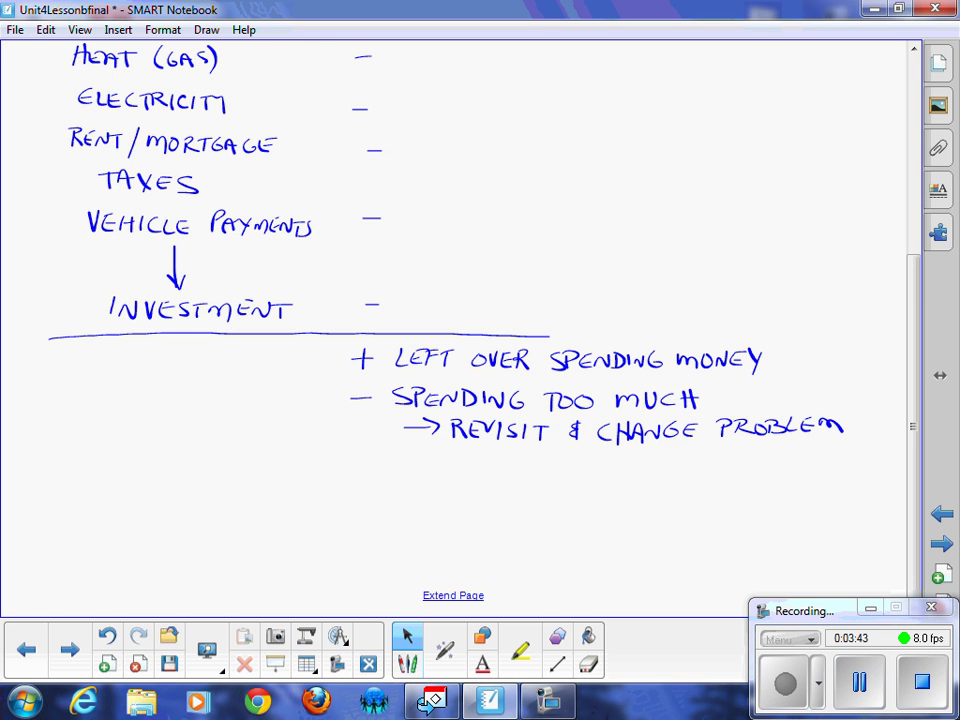
Step: Handwrite the heading "THE INVESTMENT:" in the blank area beside the budget list, level with the INCOME row
{"action": "left_click_drag", "start_coordinate": [916, 400], "coordinate": [924, 332]}
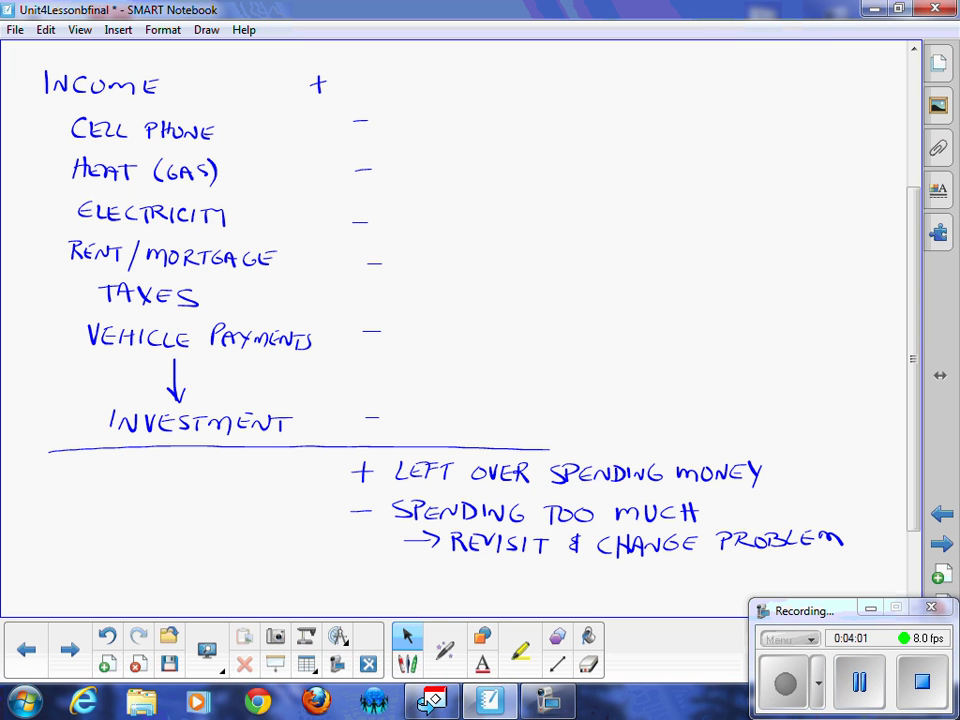
{"action": "scroll", "coordinate": [460, 330], "scroll_direction": "up", "scroll_amount": 3}
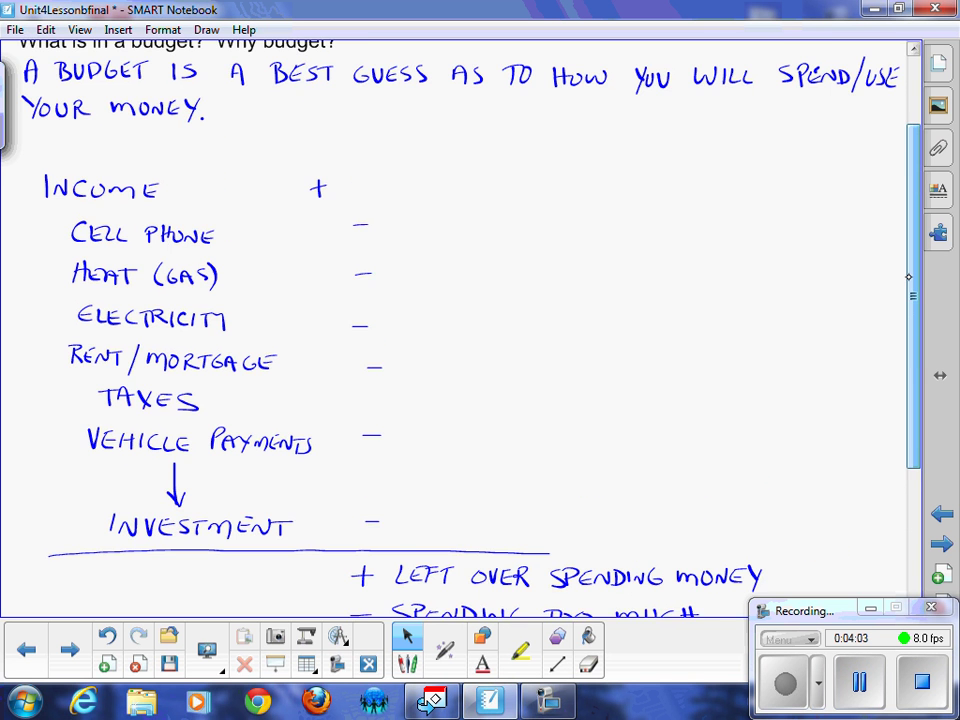
{"action": "mouse_move", "coordinate": [911, 290]}
{"action": "left_mouse_down"}
{"action": "mouse_move", "coordinate": [915, 339]}
{"action": "mouse_move", "coordinate": [920, 308]}
{"action": "left_mouse_up"}
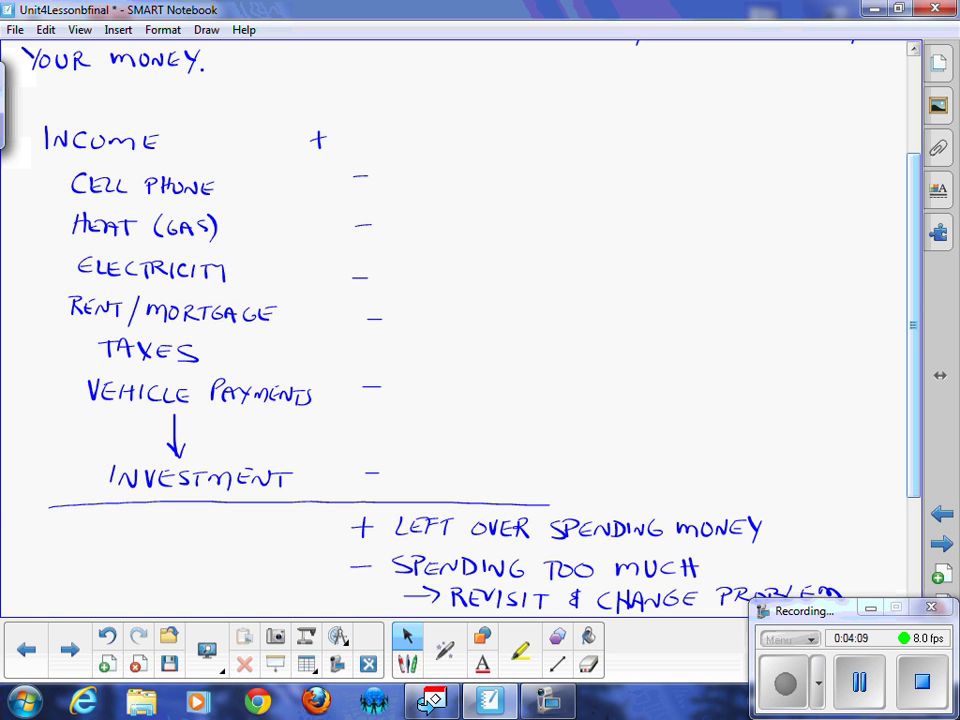
{"action": "left_click", "coordinate": [407, 663]}
{"action": "left_click_drag", "start_coordinate": [558, 100], "coordinate": [553, 122]}
{"action": "left_click_drag", "start_coordinate": [546, 101], "coordinate": [566, 97]}
{"action": "left_click_drag", "start_coordinate": [572, 99], "coordinate": [565, 121]}
{"action": "left_click_drag", "start_coordinate": [574, 99], "coordinate": [576, 121]}
{"action": "left_click_drag", "start_coordinate": [568, 112], "coordinate": [581, 110]}
{"action": "mouse_move", "coordinate": [586, 103]}
{"action": "left_mouse_down"}
{"action": "mouse_move", "coordinate": [593, 118]}
{"action": "mouse_move", "coordinate": [593, 109]}
{"action": "mouse_move", "coordinate": [627, 119]}
{"action": "mouse_move", "coordinate": [641, 104]}
{"action": "mouse_move", "coordinate": [644, 120]}
{"action": "left_mouse_up"}
{"action": "mouse_move", "coordinate": [644, 110]}
{"action": "left_mouse_down"}
{"action": "mouse_move", "coordinate": [657, 120]}
{"action": "mouse_move", "coordinate": [679, 100]}
{"action": "left_mouse_up"}
{"action": "left_click_drag", "start_coordinate": [672, 100], "coordinate": [672, 121]}
{"action": "mouse_move", "coordinate": [682, 101]}
{"action": "left_mouse_down"}
{"action": "mouse_move", "coordinate": [682, 121]}
{"action": "mouse_move", "coordinate": [701, 121]}
{"action": "left_mouse_up"}
{"action": "mouse_move", "coordinate": [702, 101]}
{"action": "left_mouse_down"}
{"action": "mouse_move", "coordinate": [714, 120]}
{"action": "mouse_move", "coordinate": [734, 100]}
{"action": "mouse_move", "coordinate": [752, 101]}
{"action": "left_mouse_up"}
{"action": "left_click_drag", "start_coordinate": [745, 101], "coordinate": [745, 121]}
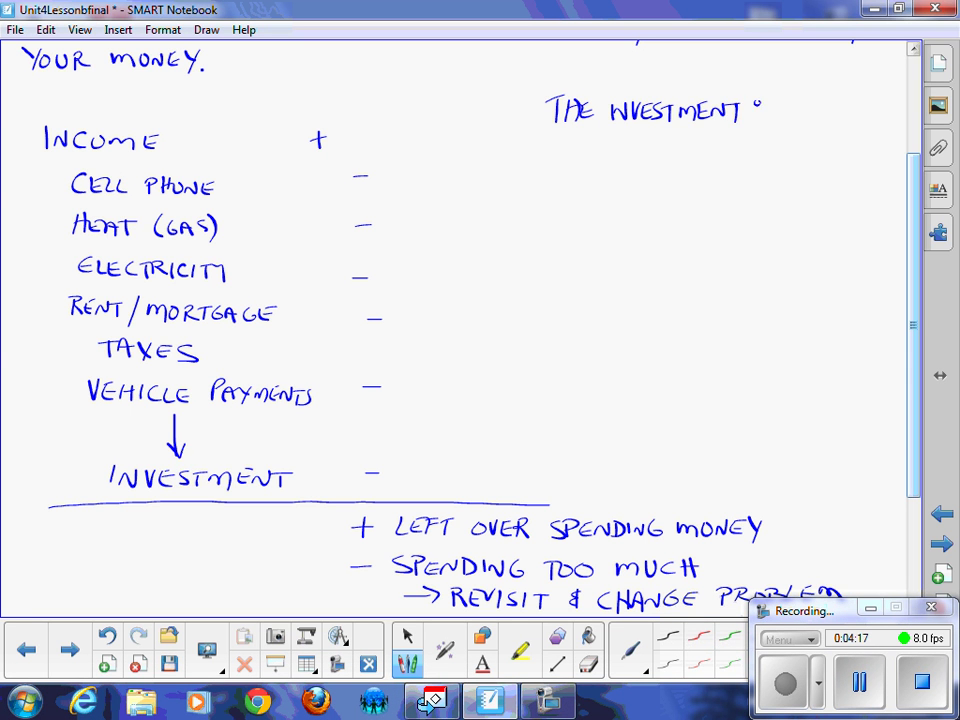
{"action": "left_click", "coordinate": [758, 104]}
{"action": "left_click", "coordinate": [758, 113]}
Step: Handwrite "A RULE OF THUMB IS" under the THE INVESTMENT heading, erasing the stray first stroke
{"action": "mouse_move", "coordinate": [540, 143]}
{"action": "left_mouse_down"}
{"action": "mouse_move", "coordinate": [548, 164]}
{"action": "mouse_move", "coordinate": [568, 156]}
{"action": "mouse_move", "coordinate": [546, 162]}
{"action": "mouse_move", "coordinate": [558, 162]}
{"action": "left_mouse_up"}
{"action": "left_click", "coordinate": [588, 663]}
{"action": "left_click", "coordinate": [408, 664]}
{"action": "left_click_drag", "start_coordinate": [547, 154], "coordinate": [582, 162]}
{"action": "mouse_move", "coordinate": [582, 142]}
{"action": "left_mouse_down"}
{"action": "mouse_move", "coordinate": [598, 162]}
{"action": "mouse_move", "coordinate": [609, 146]}
{"action": "mouse_move", "coordinate": [622, 160]}
{"action": "left_mouse_up"}
{"action": "mouse_move", "coordinate": [626, 146]}
{"action": "left_mouse_down"}
{"action": "mouse_move", "coordinate": [635, 160]}
{"action": "mouse_move", "coordinate": [636, 145]}
{"action": "left_mouse_up"}
{"action": "mouse_move", "coordinate": [665, 146]}
{"action": "left_mouse_down"}
{"action": "mouse_move", "coordinate": [661, 159]}
{"action": "mouse_move", "coordinate": [665, 146]}
{"action": "left_mouse_up"}
{"action": "left_click_drag", "start_coordinate": [677, 146], "coordinate": [677, 161]}
{"action": "left_click_drag", "start_coordinate": [673, 146], "coordinate": [687, 153]}
{"action": "mouse_move", "coordinate": [717, 145]}
{"action": "left_mouse_down"}
{"action": "mouse_move", "coordinate": [717, 162]}
{"action": "mouse_move", "coordinate": [725, 146]}
{"action": "left_mouse_up"}
{"action": "mouse_move", "coordinate": [730, 145]}
{"action": "left_mouse_down"}
{"action": "mouse_move", "coordinate": [730, 162]}
{"action": "mouse_move", "coordinate": [741, 154]}
{"action": "left_mouse_up"}
{"action": "mouse_move", "coordinate": [741, 145]}
{"action": "left_mouse_down"}
{"action": "mouse_move", "coordinate": [741, 162]}
{"action": "mouse_move", "coordinate": [756, 146]}
{"action": "left_mouse_up"}
{"action": "left_click_drag", "start_coordinate": [759, 162], "coordinate": [777, 162]}
{"action": "mouse_move", "coordinate": [777, 144]}
{"action": "left_mouse_down"}
{"action": "mouse_move", "coordinate": [788, 158]}
{"action": "mouse_move", "coordinate": [778, 162]}
{"action": "left_mouse_up"}
{"action": "left_click_drag", "start_coordinate": [813, 145], "coordinate": [813, 162]}
{"action": "left_click_drag", "start_coordinate": [840, 146], "coordinate": [826, 161]}
Step: Continue the rule-of-thumb sentence on the following line with the handwritten words "10% OF NET INCOME"
{"action": "mouse_move", "coordinate": [543, 183]}
{"action": "left_mouse_down"}
{"action": "mouse_move", "coordinate": [543, 203]}
{"action": "mouse_move", "coordinate": [557, 186]}
{"action": "mouse_move", "coordinate": [575, 203]}
{"action": "mouse_move", "coordinate": [577, 188]}
{"action": "left_mouse_up"}
{"action": "left_click_drag", "start_coordinate": [594, 196], "coordinate": [626, 185]}
{"action": "mouse_move", "coordinate": [645, 184]}
{"action": "left_mouse_down"}
{"action": "mouse_move", "coordinate": [645, 203]}
{"action": "mouse_move", "coordinate": [657, 185]}
{"action": "left_mouse_up"}
{"action": "mouse_move", "coordinate": [645, 194]}
{"action": "left_mouse_down"}
{"action": "mouse_move", "coordinate": [684, 184]}
{"action": "mouse_move", "coordinate": [701, 202]}
{"action": "left_mouse_up"}
{"action": "left_click_drag", "start_coordinate": [689, 194], "coordinate": [726, 184]}
{"action": "mouse_move", "coordinate": [718, 185]}
{"action": "left_mouse_down"}
{"action": "mouse_move", "coordinate": [718, 203]}
{"action": "mouse_move", "coordinate": [753, 202]}
{"action": "mouse_move", "coordinate": [766, 187]}
{"action": "left_mouse_up"}
{"action": "mouse_move", "coordinate": [779, 188]}
{"action": "left_mouse_down"}
{"action": "mouse_move", "coordinate": [778, 202]}
{"action": "mouse_move", "coordinate": [789, 190]}
{"action": "left_mouse_up"}
{"action": "mouse_move", "coordinate": [797, 202]}
{"action": "left_mouse_down"}
{"action": "mouse_move", "coordinate": [804, 192]}
{"action": "mouse_move", "coordinate": [821, 202]}
{"action": "left_mouse_up"}
{"action": "mouse_move", "coordinate": [827, 186]}
{"action": "left_mouse_down"}
{"action": "mouse_move", "coordinate": [827, 202]}
{"action": "mouse_move", "coordinate": [840, 185]}
{"action": "left_mouse_up"}
{"action": "left_click_drag", "start_coordinate": [827, 194], "coordinate": [837, 194]}
{"action": "left_click_drag", "start_coordinate": [827, 202], "coordinate": [840, 202]}
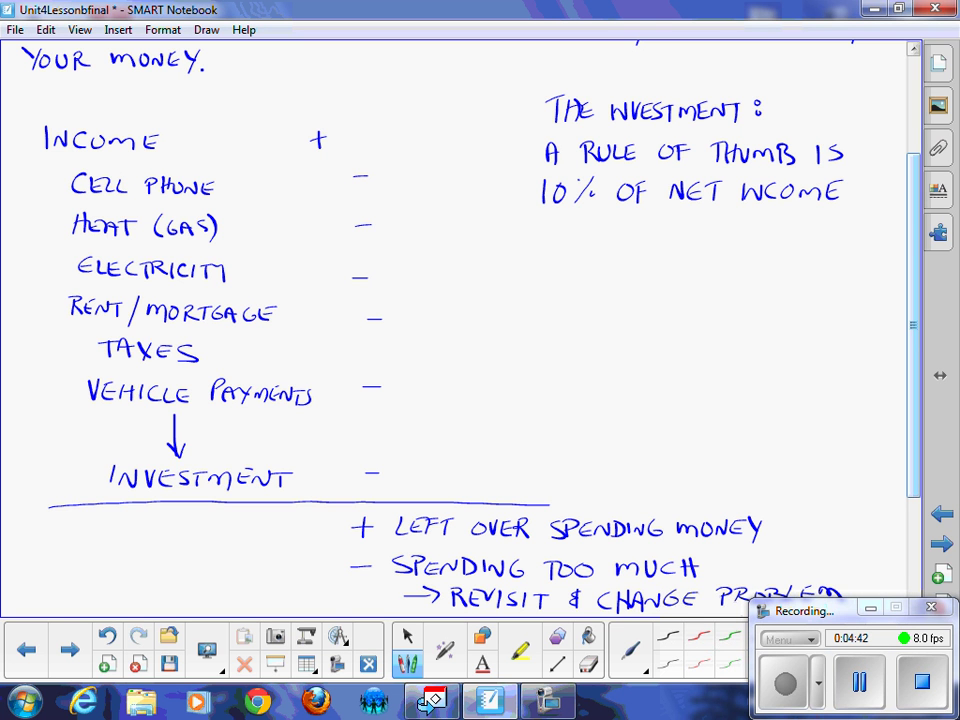
Step: Finish the rule-of-thumb sentence with the handwritten line "GOES INTO INVESTMENT."
{"action": "mouse_move", "coordinate": [553, 224]}
{"action": "left_mouse_down"}
{"action": "mouse_move", "coordinate": [548, 232]}
{"action": "mouse_move", "coordinate": [575, 226]}
{"action": "mouse_move", "coordinate": [594, 242]}
{"action": "left_mouse_up"}
{"action": "left_click_drag", "start_coordinate": [584, 233], "coordinate": [622, 242]}
{"action": "mouse_move", "coordinate": [631, 242]}
{"action": "left_mouse_down"}
{"action": "mouse_move", "coordinate": [647, 242]}
{"action": "mouse_move", "coordinate": [650, 224]}
{"action": "left_mouse_up"}
{"action": "mouse_move", "coordinate": [656, 224]}
{"action": "left_mouse_down"}
{"action": "mouse_move", "coordinate": [654, 239]}
{"action": "mouse_move", "coordinate": [668, 221]}
{"action": "left_mouse_up"}
{"action": "left_click_drag", "start_coordinate": [670, 223], "coordinate": [697, 241]}
{"action": "mouse_move", "coordinate": [707, 225]}
{"action": "left_mouse_down"}
{"action": "mouse_move", "coordinate": [717, 240]}
{"action": "mouse_move", "coordinate": [721, 224]}
{"action": "left_mouse_up"}
{"action": "left_click_drag", "start_coordinate": [726, 223], "coordinate": [752, 242]}
{"action": "mouse_move", "coordinate": [743, 234]}
{"action": "left_mouse_down"}
{"action": "mouse_move", "coordinate": [755, 241]}
{"action": "mouse_move", "coordinate": [782, 226]}
{"action": "left_mouse_up"}
{"action": "mouse_move", "coordinate": [774, 226]}
{"action": "left_mouse_down"}
{"action": "mouse_move", "coordinate": [774, 242]}
{"action": "mouse_move", "coordinate": [800, 242]}
{"action": "left_mouse_up"}
{"action": "left_click_drag", "start_coordinate": [805, 225], "coordinate": [814, 237]}
{"action": "left_click_drag", "start_coordinate": [804, 230], "coordinate": [812, 229]}
{"action": "left_click_drag", "start_coordinate": [805, 223], "coordinate": [834, 222]}
{"action": "left_click_drag", "start_coordinate": [846, 221], "coordinate": [843, 237]}
{"action": "left_click_drag", "start_coordinate": [834, 221], "coordinate": [851, 220]}
{"action": "left_click", "coordinate": [857, 236]}
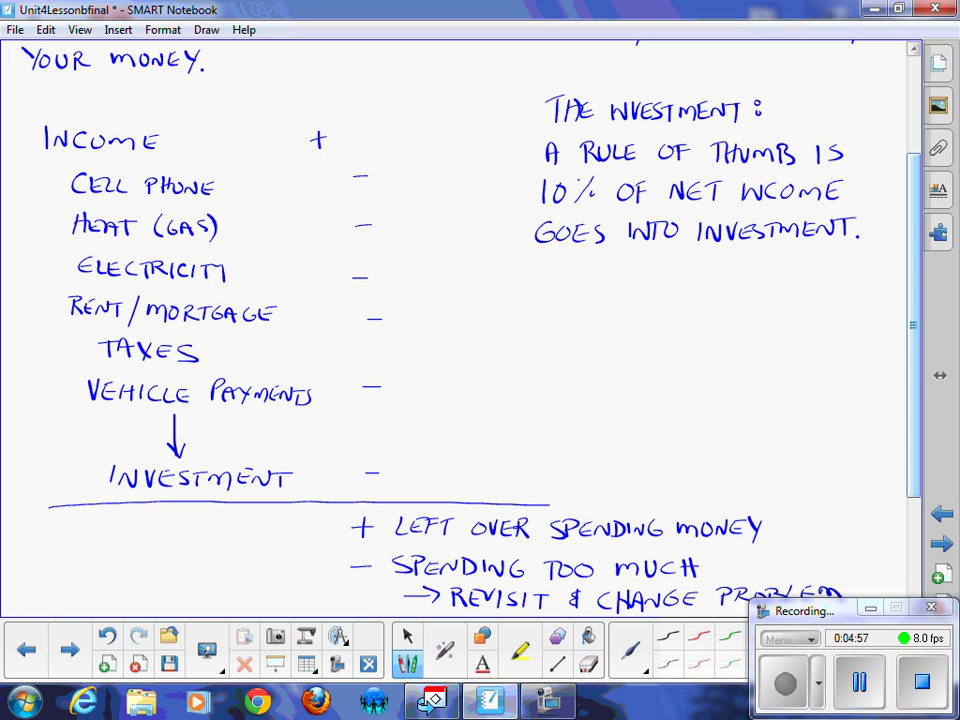
Step: Begin a list of investment examples under the rule of thumb by handwriting "ie. STOCKS"
{"action": "mouse_move", "coordinate": [611, 265]}
{"action": "left_mouse_down"}
{"action": "mouse_move", "coordinate": [608, 275]}
{"action": "mouse_move", "coordinate": [685, 278]}
{"action": "left_mouse_up"}
{"action": "left_click", "coordinate": [630, 273]}
{"action": "mouse_move", "coordinate": [686, 263]}
{"action": "left_mouse_down"}
{"action": "mouse_move", "coordinate": [690, 271]}
{"action": "mouse_move", "coordinate": [697, 261]}
{"action": "left_mouse_up"}
{"action": "left_click_drag", "start_coordinate": [708, 262], "coordinate": [704, 263]}
{"action": "mouse_move", "coordinate": [725, 262]}
{"action": "left_mouse_down"}
{"action": "mouse_move", "coordinate": [716, 276]}
{"action": "mouse_move", "coordinate": [730, 278]}
{"action": "left_mouse_up"}
{"action": "left_click_drag", "start_coordinate": [740, 260], "coordinate": [743, 277]}
Step: Handwrite "RRSP'S" and "TFSA'S" on separate lines beneath STOCKS
{"action": "left_click_drag", "start_coordinate": [676, 292], "coordinate": [692, 309]}
{"action": "mouse_move", "coordinate": [692, 290]}
{"action": "left_mouse_down"}
{"action": "mouse_move", "coordinate": [705, 309]}
{"action": "mouse_move", "coordinate": [724, 310]}
{"action": "left_mouse_up"}
{"action": "mouse_move", "coordinate": [724, 290]}
{"action": "left_mouse_down"}
{"action": "mouse_move", "coordinate": [726, 301]}
{"action": "mouse_move", "coordinate": [742, 299]}
{"action": "left_mouse_up"}
{"action": "left_click_drag", "start_coordinate": [764, 296], "coordinate": [748, 310]}
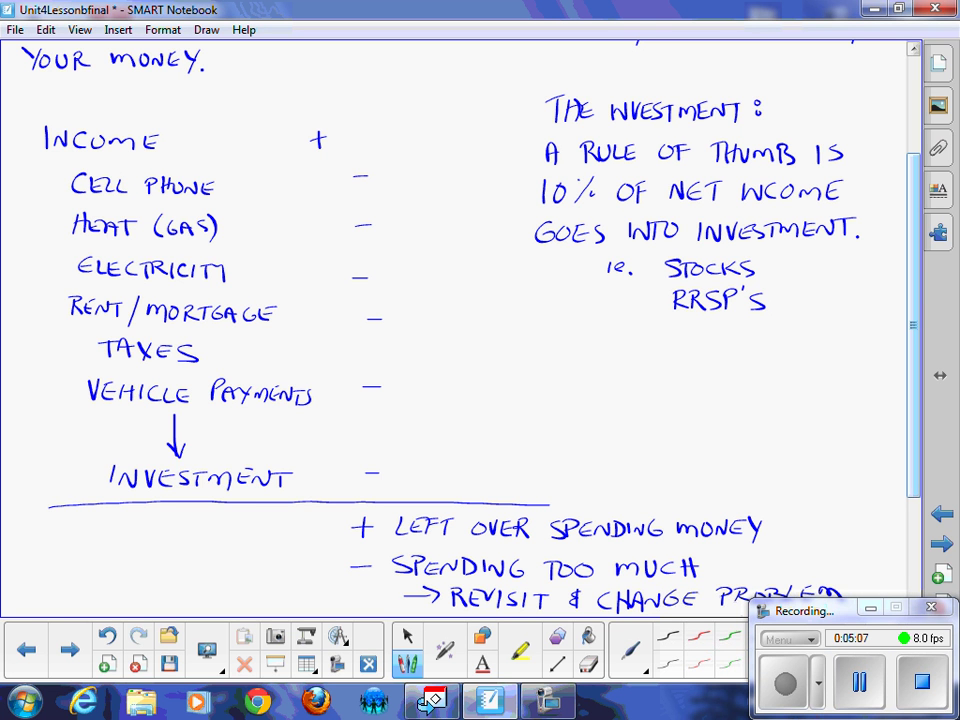
{"action": "left_click_drag", "start_coordinate": [668, 328], "coordinate": [688, 327]}
{"action": "mouse_move", "coordinate": [678, 328]}
{"action": "left_mouse_down"}
{"action": "mouse_move", "coordinate": [678, 346]}
{"action": "mouse_move", "coordinate": [704, 328]}
{"action": "mouse_move", "coordinate": [706, 345]}
{"action": "left_mouse_up"}
{"action": "left_click_drag", "start_coordinate": [727, 337], "coordinate": [738, 345]}
{"action": "left_click_drag", "start_coordinate": [722, 338], "coordinate": [735, 338]}
{"action": "left_click_drag", "start_coordinate": [746, 327], "coordinate": [755, 345]}
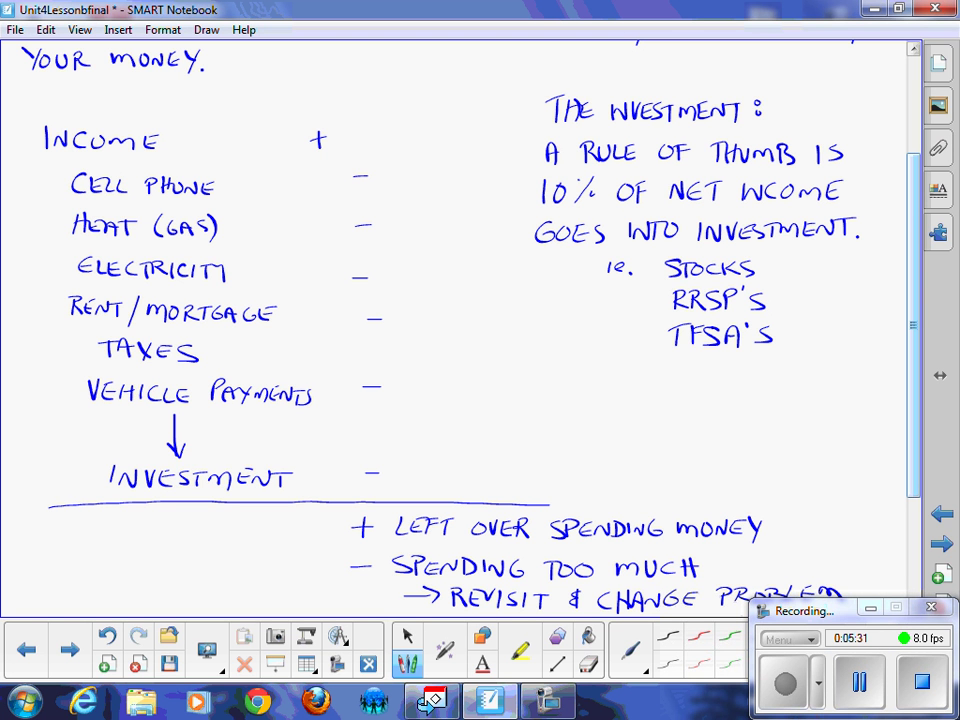
Step: Sketch a growth graph below the investment examples, with black axes labelled "$" and "TIME" and a blue upward-curving arrow
{"action": "left_click", "coordinate": [407, 664]}
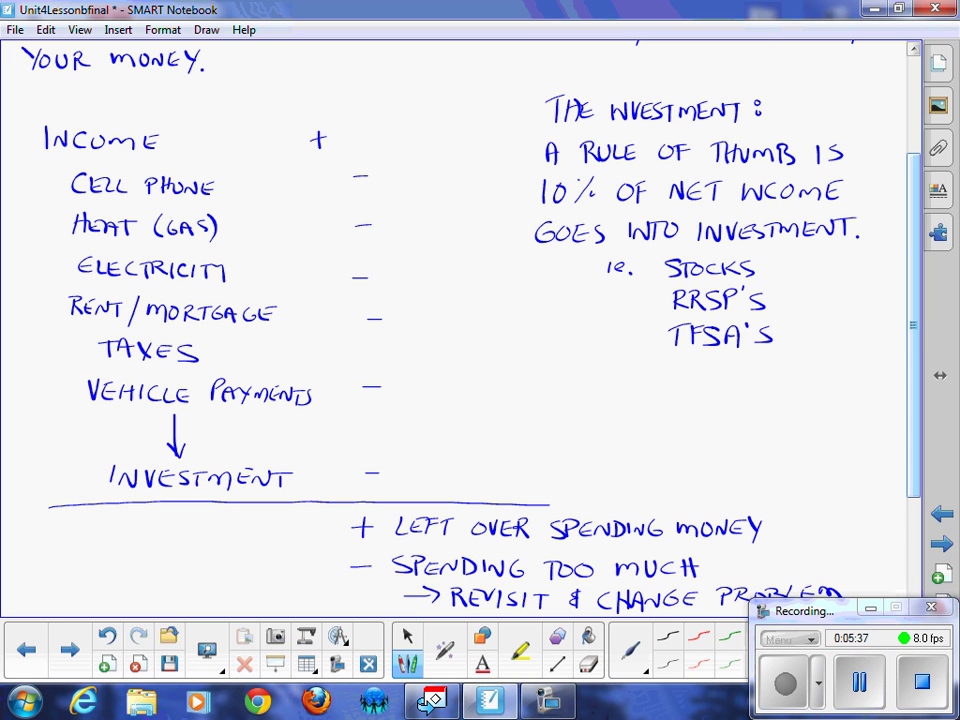
{"action": "mouse_move", "coordinate": [648, 373]}
{"action": "left_mouse_down"}
{"action": "mouse_move", "coordinate": [646, 466]}
{"action": "mouse_move", "coordinate": [861, 480]}
{"action": "left_mouse_up"}
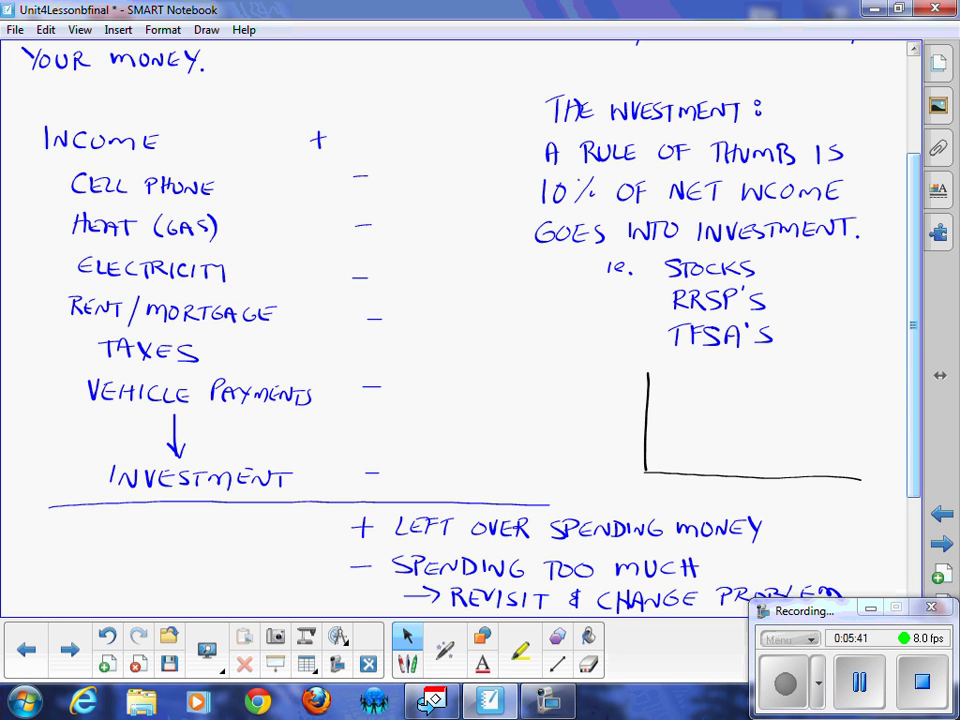
{"action": "left_click", "coordinate": [407, 664]}
{"action": "left_click_drag", "start_coordinate": [626, 371], "coordinate": [619, 383]}
{"action": "left_click_drag", "start_coordinate": [750, 486], "coordinate": [748, 500]}
{"action": "mouse_move", "coordinate": [742, 487]}
{"action": "left_mouse_down"}
{"action": "mouse_move", "coordinate": [758, 485]}
{"action": "mouse_move", "coordinate": [755, 500]}
{"action": "left_mouse_up"}
{"action": "mouse_move", "coordinate": [763, 500]}
{"action": "left_mouse_down"}
{"action": "mouse_move", "coordinate": [771, 490]}
{"action": "mouse_move", "coordinate": [796, 499]}
{"action": "left_mouse_up"}
{"action": "left_click_drag", "start_coordinate": [785, 486], "coordinate": [797, 485]}
{"action": "left_click_drag", "start_coordinate": [787, 494], "coordinate": [796, 492]}
{"action": "mouse_move", "coordinate": [650, 470]}
{"action": "left_mouse_down"}
{"action": "mouse_move", "coordinate": [705, 465]}
{"action": "mouse_move", "coordinate": [771, 419]}
{"action": "mouse_move", "coordinate": [795, 357]}
{"action": "mouse_move", "coordinate": [804, 369]}
{"action": "left_mouse_up"}
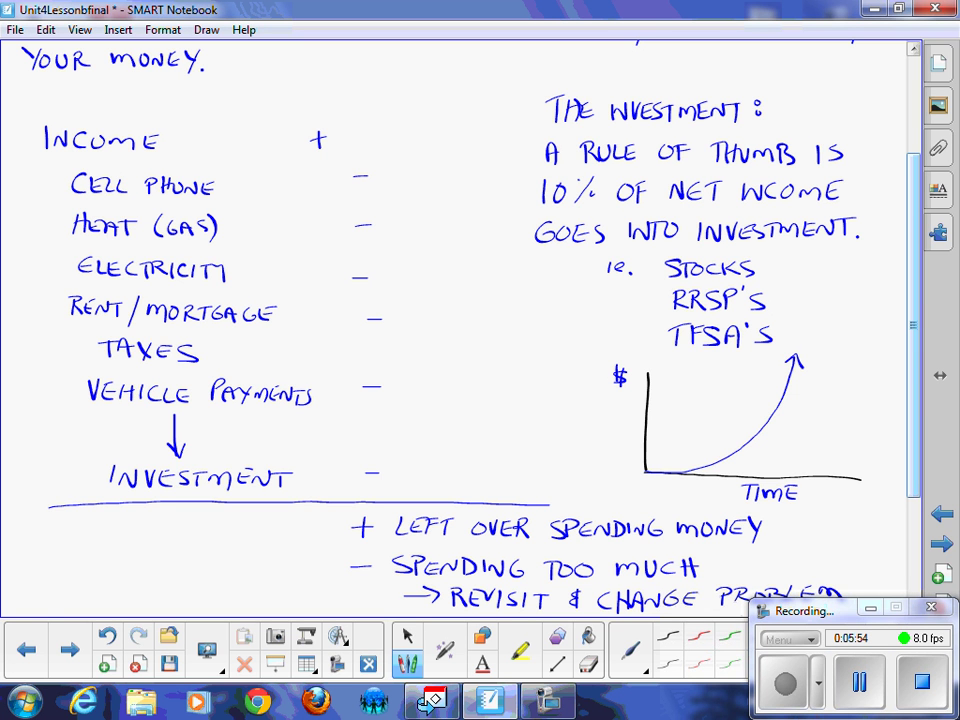
{"action": "left_click", "coordinate": [407, 636]}
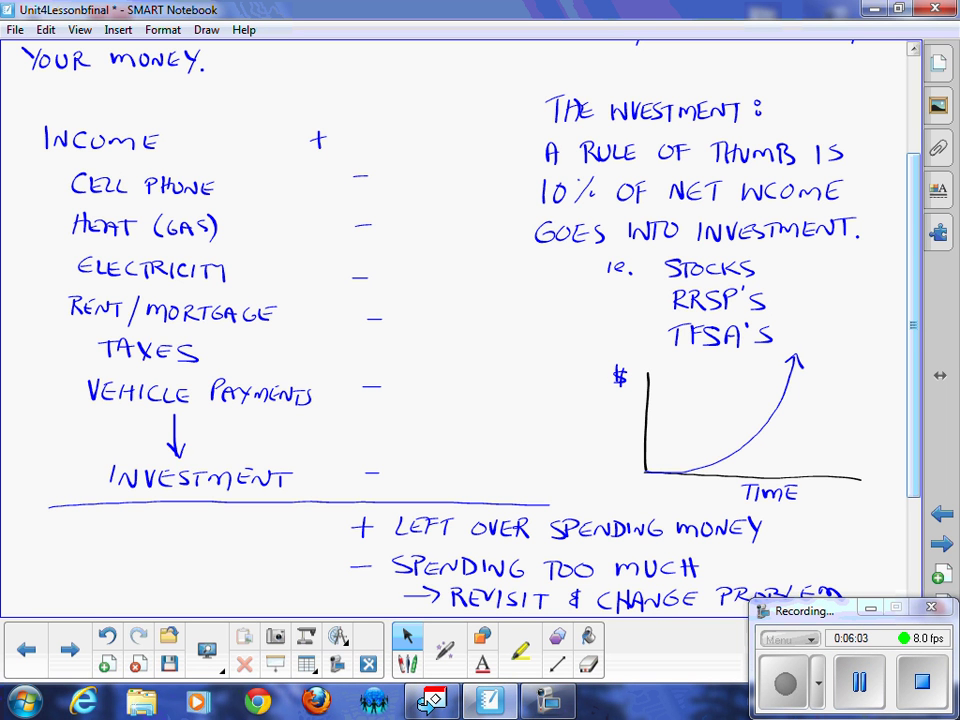
Step: Insert a blank page directly after the budget page, before the Calculating Disposable Income page
{"action": "left_click", "coordinate": [941, 543]}
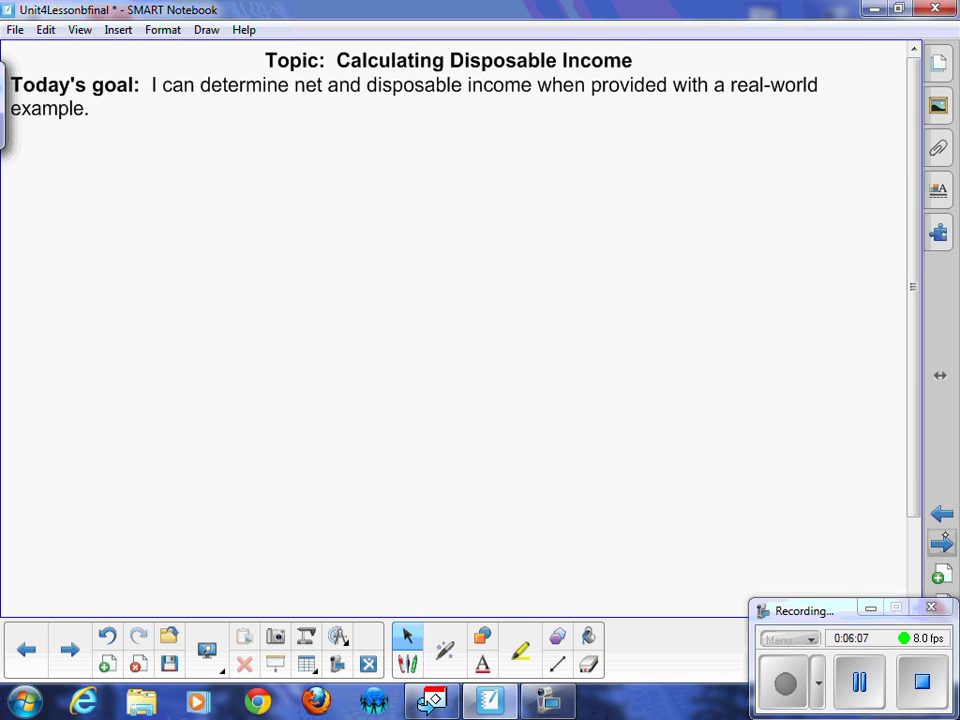
{"action": "left_click", "coordinate": [941, 513]}
{"action": "left_click", "coordinate": [941, 573]}
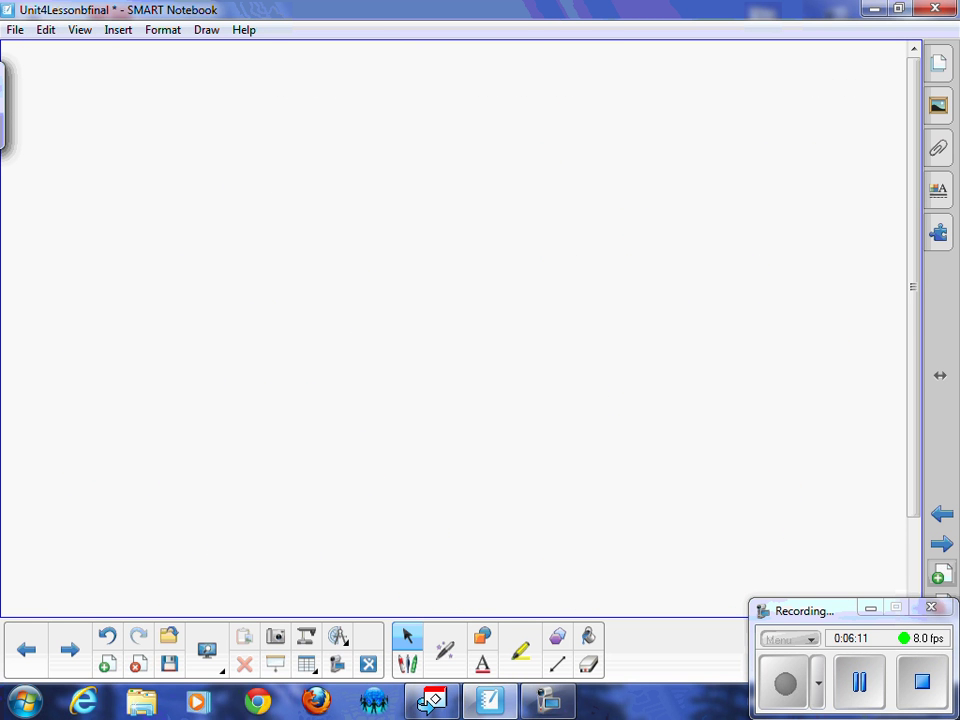
Step: Handwrite the calculation "10% OF $400/wk = $40 wk." across the top of the blank page
{"action": "left_click", "coordinate": [407, 663]}
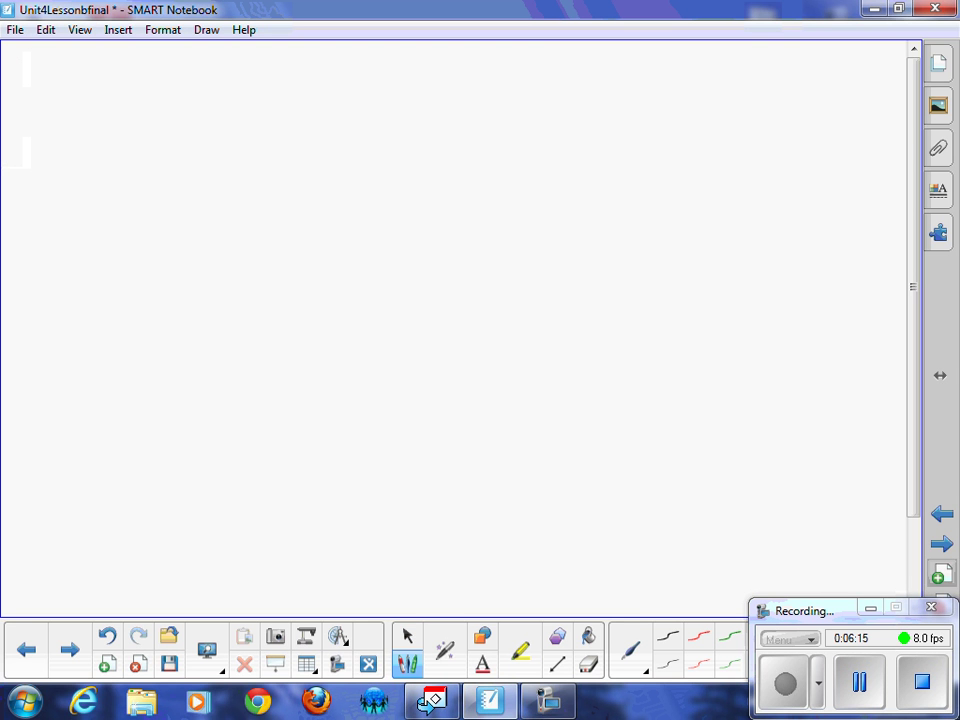
{"action": "mouse_move", "coordinate": [105, 105]}
{"action": "left_mouse_down"}
{"action": "mouse_move", "coordinate": [107, 78]}
{"action": "mouse_move", "coordinate": [119, 108]}
{"action": "left_mouse_up"}
{"action": "left_click_drag", "start_coordinate": [106, 91], "coordinate": [118, 91]}
{"action": "mouse_move", "coordinate": [112, 78]}
{"action": "left_mouse_down"}
{"action": "mouse_move", "coordinate": [116, 100]}
{"action": "mouse_move", "coordinate": [86, 96]}
{"action": "left_mouse_up"}
{"action": "mouse_move", "coordinate": [100, 78]}
{"action": "left_mouse_down"}
{"action": "mouse_move", "coordinate": [92, 92]}
{"action": "mouse_move", "coordinate": [100, 78]}
{"action": "mouse_move", "coordinate": [118, 88]}
{"action": "left_mouse_up"}
{"action": "left_click", "coordinate": [115, 72]}
{"action": "left_click", "coordinate": [128, 86]}
{"action": "mouse_move", "coordinate": [184, 76]}
{"action": "left_mouse_down"}
{"action": "mouse_move", "coordinate": [181, 92]}
{"action": "mouse_move", "coordinate": [184, 77]}
{"action": "left_mouse_up"}
{"action": "left_click_drag", "start_coordinate": [195, 73], "coordinate": [195, 92]}
{"action": "left_click_drag", "start_coordinate": [195, 74], "coordinate": [244, 80]}
{"action": "left_click_drag", "start_coordinate": [251, 58], "coordinate": [251, 81]}
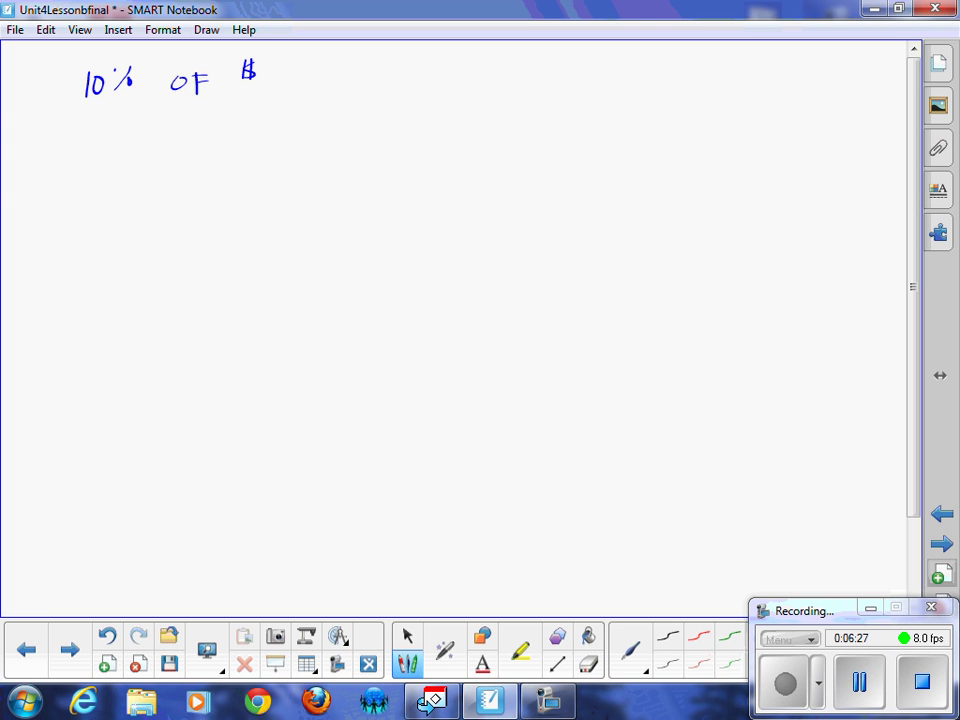
{"action": "left_click_drag", "start_coordinate": [284, 73], "coordinate": [289, 96]}
{"action": "mouse_move", "coordinate": [302, 78]}
{"action": "left_mouse_down"}
{"action": "mouse_move", "coordinate": [296, 90]}
{"action": "mouse_move", "coordinate": [302, 79]}
{"action": "left_mouse_up"}
{"action": "mouse_move", "coordinate": [316, 78]}
{"action": "left_mouse_down"}
{"action": "mouse_move", "coordinate": [330, 101]}
{"action": "mouse_move", "coordinate": [358, 88]}
{"action": "mouse_move", "coordinate": [363, 102]}
{"action": "mouse_move", "coordinate": [376, 102]}
{"action": "mouse_move", "coordinate": [454, 76]}
{"action": "mouse_move", "coordinate": [467, 85]}
{"action": "left_mouse_up"}
{"action": "mouse_move", "coordinate": [462, 66]}
{"action": "left_mouse_down"}
{"action": "mouse_move", "coordinate": [461, 91]}
{"action": "mouse_move", "coordinate": [437, 72]}
{"action": "mouse_move", "coordinate": [513, 78]}
{"action": "left_mouse_up"}
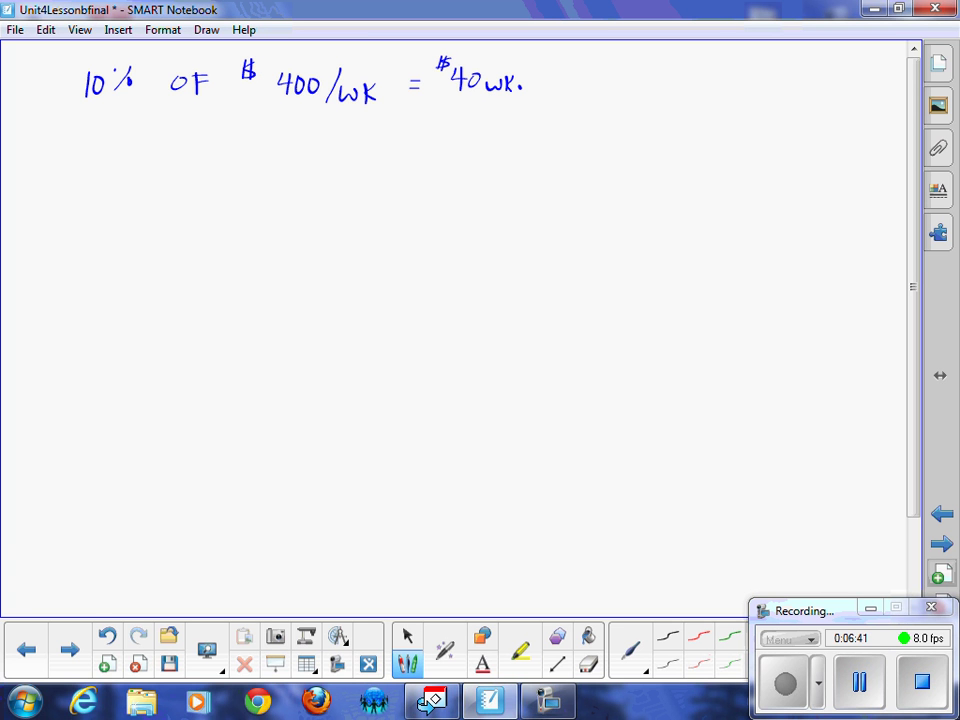
Step: Handwrite "ASSUME YOU ARE 16:" below the 10% calculation
{"action": "mouse_move", "coordinate": [45, 139]}
{"action": "left_mouse_down"}
{"action": "mouse_move", "coordinate": [57, 165]}
{"action": "mouse_move", "coordinate": [93, 158]}
{"action": "left_mouse_up"}
{"action": "mouse_move", "coordinate": [96, 158]}
{"action": "left_mouse_down"}
{"action": "mouse_move", "coordinate": [106, 150]}
{"action": "mouse_move", "coordinate": [117, 158]}
{"action": "left_mouse_up"}
{"action": "mouse_move", "coordinate": [128, 146]}
{"action": "left_mouse_down"}
{"action": "mouse_move", "coordinate": [129, 159]}
{"action": "mouse_move", "coordinate": [163, 152]}
{"action": "mouse_move", "coordinate": [163, 162]}
{"action": "left_mouse_up"}
{"action": "left_click_drag", "start_coordinate": [176, 146], "coordinate": [229, 153]}
{"action": "mouse_move", "coordinate": [238, 160]}
{"action": "left_mouse_down"}
{"action": "mouse_move", "coordinate": [240, 151]}
{"action": "mouse_move", "coordinate": [250, 160]}
{"action": "left_mouse_up"}
{"action": "mouse_move", "coordinate": [253, 142]}
{"action": "left_mouse_down"}
{"action": "mouse_move", "coordinate": [262, 159]}
{"action": "mouse_move", "coordinate": [292, 161]}
{"action": "left_mouse_up"}
{"action": "left_click_drag", "start_coordinate": [310, 140], "coordinate": [302, 152]}
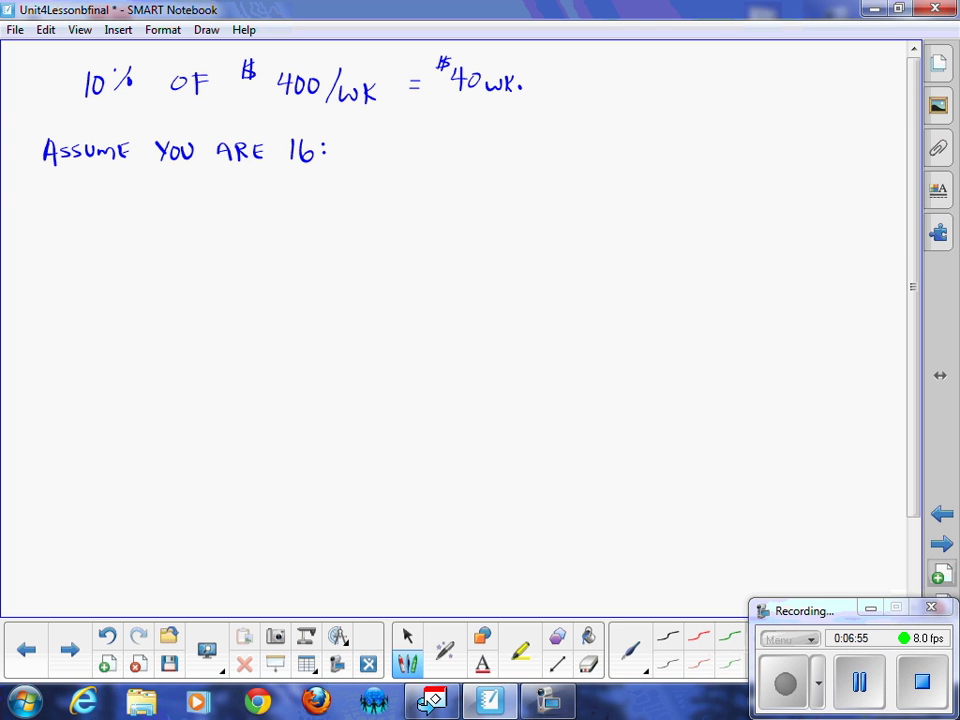
Step: Handwrite "INVEST UNTIL YOU ARE 56 YEARS OLD." indented beneath the age assumption
{"action": "mouse_move", "coordinate": [110, 176]}
{"action": "left_mouse_down"}
{"action": "mouse_move", "coordinate": [110, 190]}
{"action": "mouse_move", "coordinate": [131, 176]}
{"action": "mouse_move", "coordinate": [165, 191]}
{"action": "mouse_move", "coordinate": [191, 178]}
{"action": "left_mouse_up"}
{"action": "mouse_move", "coordinate": [183, 178]}
{"action": "left_mouse_down"}
{"action": "mouse_move", "coordinate": [183, 193]}
{"action": "mouse_move", "coordinate": [246, 178]}
{"action": "left_mouse_up"}
{"action": "mouse_move", "coordinate": [258, 179]}
{"action": "left_mouse_down"}
{"action": "mouse_move", "coordinate": [258, 193]}
{"action": "mouse_move", "coordinate": [265, 179]}
{"action": "left_mouse_up"}
{"action": "left_click_drag", "start_coordinate": [269, 179], "coordinate": [269, 193]}
{"action": "mouse_move", "coordinate": [277, 179]}
{"action": "left_mouse_down"}
{"action": "mouse_move", "coordinate": [277, 193]}
{"action": "mouse_move", "coordinate": [288, 193]}
{"action": "left_mouse_up"}
{"action": "left_click_drag", "start_coordinate": [320, 177], "coordinate": [330, 188]}
{"action": "mouse_move", "coordinate": [326, 178]}
{"action": "left_mouse_down"}
{"action": "mouse_move", "coordinate": [326, 194]}
{"action": "mouse_move", "coordinate": [339, 178]}
{"action": "mouse_move", "coordinate": [362, 178]}
{"action": "left_mouse_up"}
{"action": "mouse_move", "coordinate": [380, 193]}
{"action": "left_mouse_down"}
{"action": "mouse_move", "coordinate": [387, 179]}
{"action": "mouse_move", "coordinate": [394, 193]}
{"action": "left_mouse_up"}
{"action": "left_click_drag", "start_coordinate": [382, 187], "coordinate": [397, 180]}
{"action": "left_click_drag", "start_coordinate": [397, 180], "coordinate": [413, 193]}
{"action": "mouse_move", "coordinate": [413, 180]}
{"action": "left_mouse_down"}
{"action": "mouse_move", "coordinate": [466, 190]}
{"action": "mouse_move", "coordinate": [470, 176]}
{"action": "left_mouse_up"}
{"action": "mouse_move", "coordinate": [488, 176]}
{"action": "left_mouse_down"}
{"action": "mouse_move", "coordinate": [480, 190]}
{"action": "mouse_move", "coordinate": [519, 190]}
{"action": "mouse_move", "coordinate": [511, 195]}
{"action": "left_mouse_up"}
{"action": "left_click_drag", "start_coordinate": [525, 181], "coordinate": [533, 185]}
{"action": "mouse_move", "coordinate": [533, 193]}
{"action": "left_mouse_down"}
{"action": "mouse_move", "coordinate": [540, 179]}
{"action": "mouse_move", "coordinate": [546, 193]}
{"action": "left_mouse_up"}
{"action": "mouse_move", "coordinate": [549, 180]}
{"action": "left_mouse_down"}
{"action": "mouse_move", "coordinate": [549, 194]}
{"action": "mouse_move", "coordinate": [561, 191]}
{"action": "left_mouse_up"}
{"action": "left_click_drag", "start_coordinate": [572, 180], "coordinate": [568, 194]}
{"action": "left_click_drag", "start_coordinate": [606, 181], "coordinate": [631, 193]}
{"action": "left_click", "coordinate": [645, 192]}
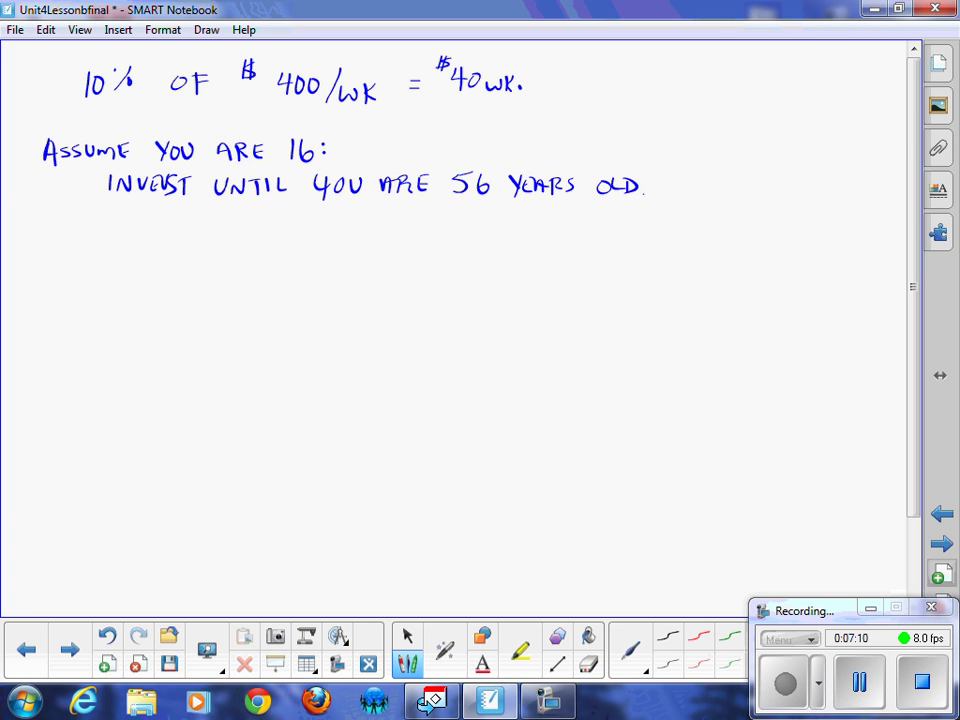
{"action": "mouse_move", "coordinate": [100, 280]}
{"action": "left_mouse_down"}
{"action": "mouse_move", "coordinate": [104, 253]}
{"action": "mouse_move", "coordinate": [117, 280]}
{"action": "mouse_move", "coordinate": [116, 265]}
{"action": "left_mouse_up"}
{"action": "left_click_drag", "start_coordinate": [136, 257], "coordinate": [150, 265]}
{"action": "mouse_move", "coordinate": [182, 233]}
{"action": "left_mouse_down"}
{"action": "mouse_move", "coordinate": [187, 252]}
{"action": "mouse_move", "coordinate": [200, 237]}
{"action": "mouse_move", "coordinate": [214, 262]}
{"action": "mouse_move", "coordinate": [235, 264]}
{"action": "left_mouse_up"}
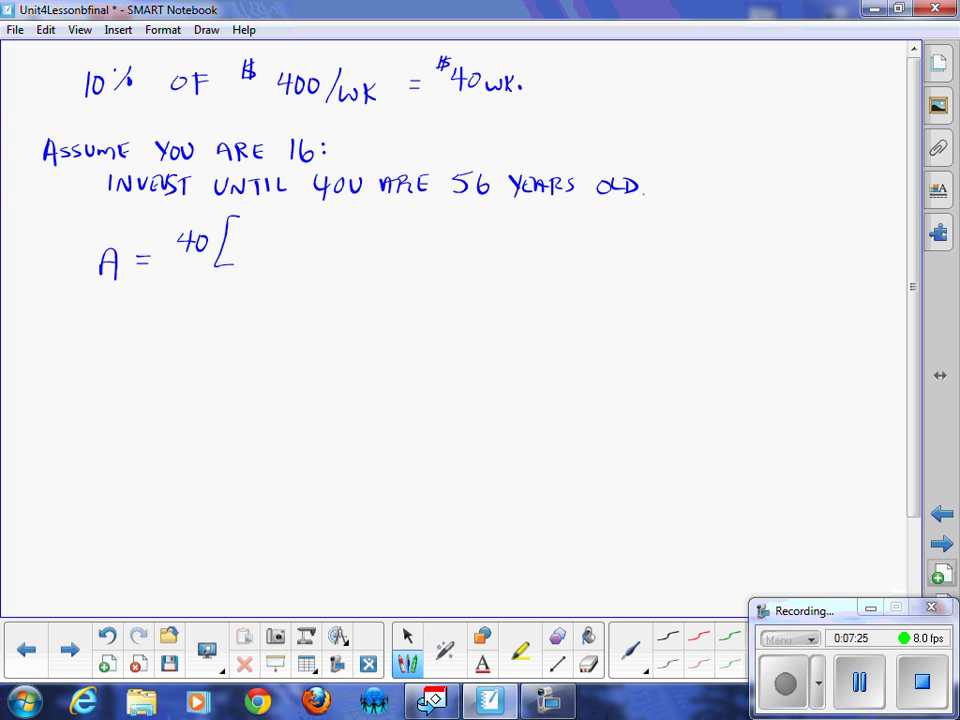
{"action": "left_click", "coordinate": [588, 664]}
{"action": "left_click_drag", "start_coordinate": [230, 240], "coordinate": [199, 246]}
{"action": "left_click", "coordinate": [228, 264]}
{"action": "left_click", "coordinate": [407, 663]}
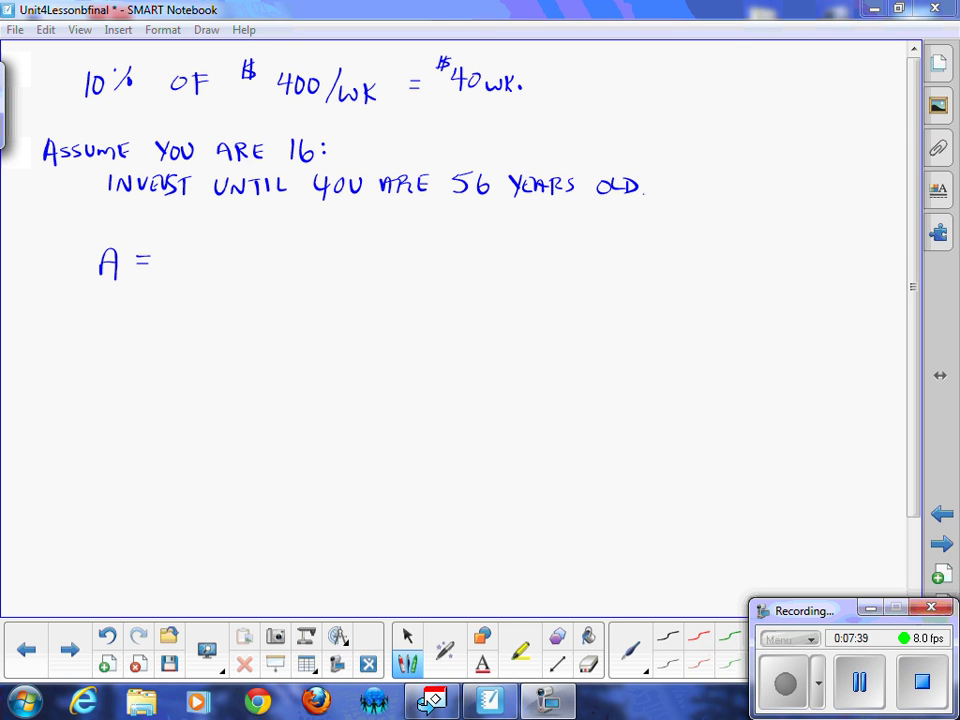
{"action": "left_click", "coordinate": [588, 663]}
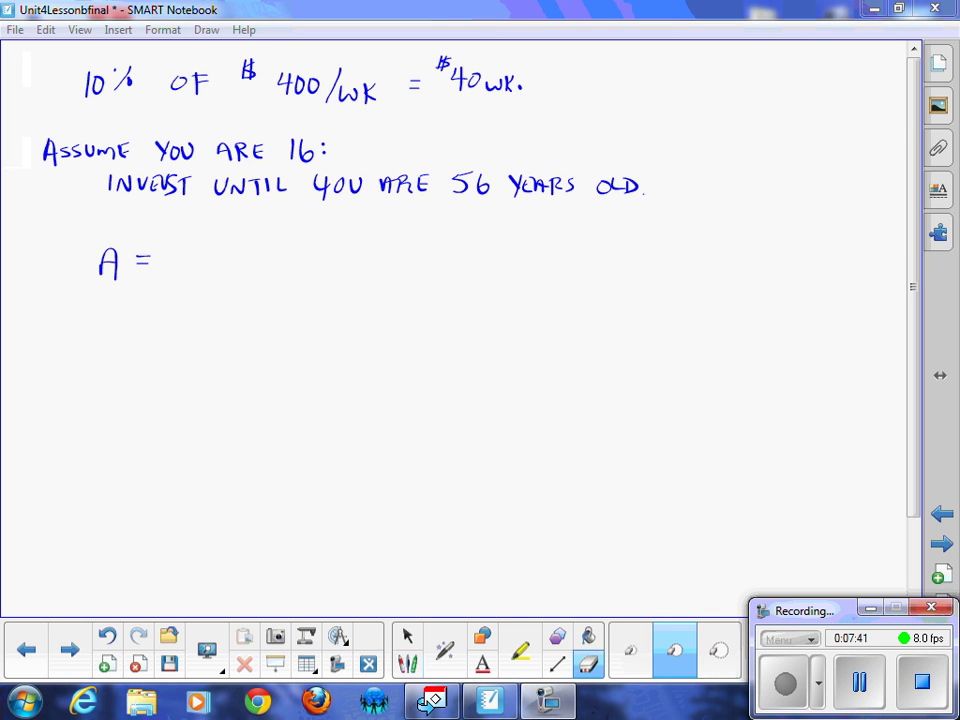
{"action": "left_click_drag", "start_coordinate": [105, 262], "coordinate": [170, 268]}
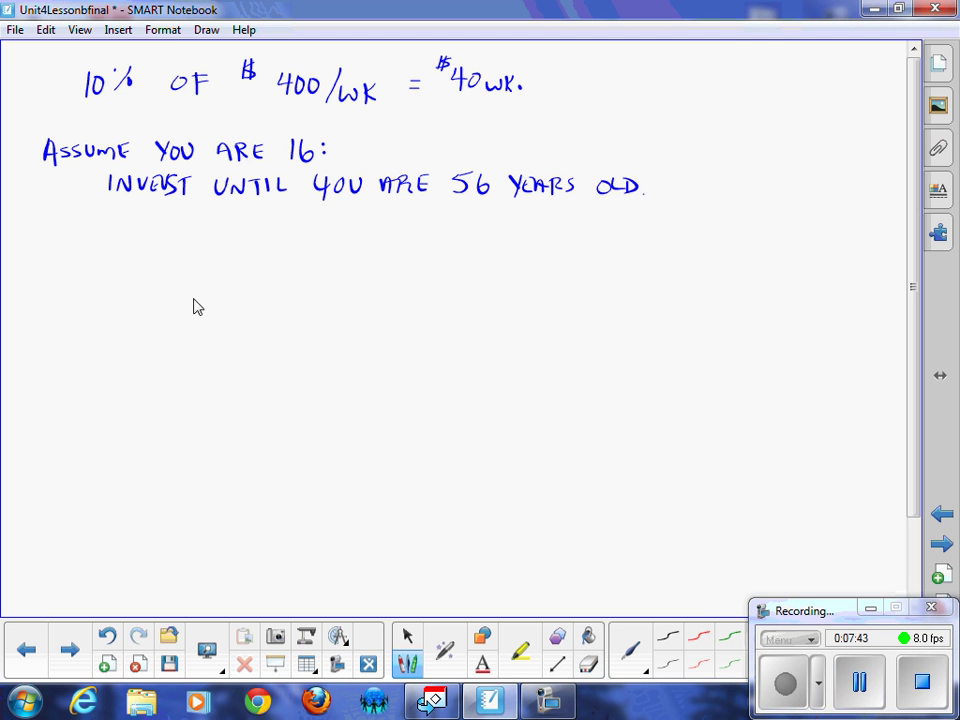
Step: Handwrite "$40/WK FOR 40 YEARS" below the line about investing until age 56
{"action": "mouse_move", "coordinate": [128, 230]}
{"action": "left_mouse_down"}
{"action": "mouse_move", "coordinate": [138, 262]}
{"action": "mouse_move", "coordinate": [102, 244]}
{"action": "mouse_move", "coordinate": [105, 254]}
{"action": "mouse_move", "coordinate": [164, 266]}
{"action": "left_mouse_up"}
{"action": "mouse_move", "coordinate": [180, 245]}
{"action": "left_mouse_down"}
{"action": "mouse_move", "coordinate": [188, 262]}
{"action": "mouse_move", "coordinate": [200, 246]}
{"action": "left_mouse_up"}
{"action": "mouse_move", "coordinate": [205, 240]}
{"action": "left_mouse_down"}
{"action": "mouse_move", "coordinate": [206, 264]}
{"action": "mouse_move", "coordinate": [222, 264]}
{"action": "left_mouse_up"}
{"action": "mouse_move", "coordinate": [262, 240]}
{"action": "left_mouse_down"}
{"action": "mouse_move", "coordinate": [262, 258]}
{"action": "mouse_move", "coordinate": [276, 240]}
{"action": "left_mouse_up"}
{"action": "left_click_drag", "start_coordinate": [263, 251], "coordinate": [283, 245]}
{"action": "mouse_move", "coordinate": [289, 242]}
{"action": "left_mouse_down"}
{"action": "mouse_move", "coordinate": [289, 262]}
{"action": "mouse_move", "coordinate": [348, 251]}
{"action": "left_mouse_up"}
{"action": "mouse_move", "coordinate": [345, 238]}
{"action": "left_mouse_down"}
{"action": "mouse_move", "coordinate": [344, 260]}
{"action": "mouse_move", "coordinate": [358, 242]}
{"action": "left_mouse_up"}
{"action": "left_click_drag", "start_coordinate": [386, 238], "coordinate": [392, 260]}
{"action": "mouse_move", "coordinate": [405, 240]}
{"action": "left_mouse_down"}
{"action": "mouse_move", "coordinate": [410, 255]}
{"action": "mouse_move", "coordinate": [414, 247]}
{"action": "left_mouse_up"}
{"action": "mouse_move", "coordinate": [419, 256]}
{"action": "left_mouse_down"}
{"action": "mouse_move", "coordinate": [425, 238]}
{"action": "mouse_move", "coordinate": [431, 256]}
{"action": "left_mouse_up"}
{"action": "mouse_move", "coordinate": [435, 240]}
{"action": "left_mouse_down"}
{"action": "mouse_move", "coordinate": [435, 256]}
{"action": "mouse_move", "coordinate": [450, 256]}
{"action": "left_mouse_up"}
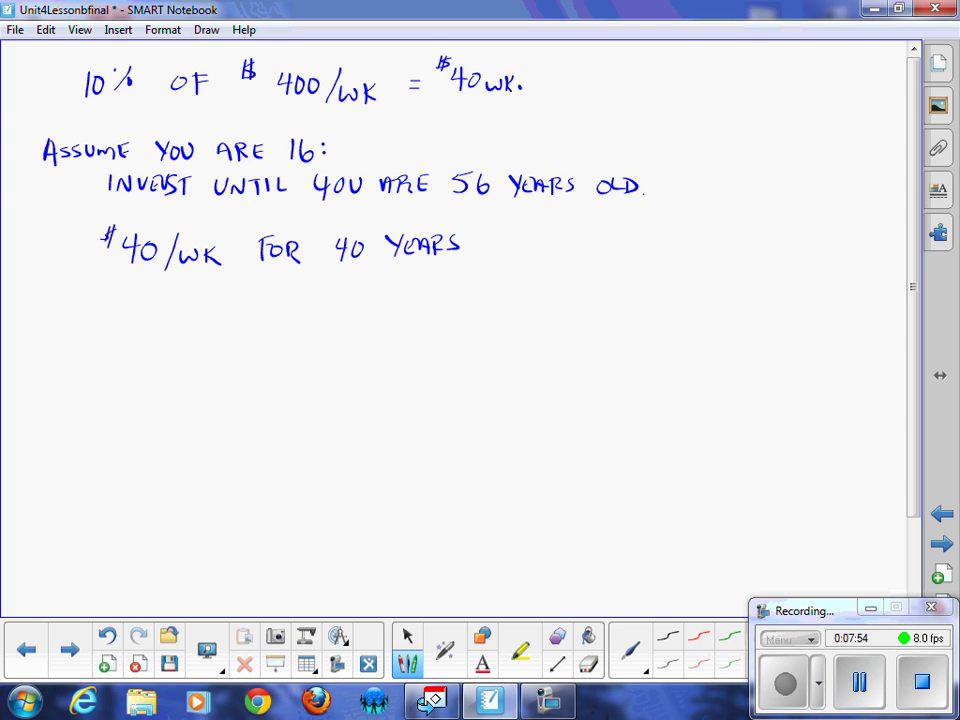
Step: Add the rate "@ 4%" after 40 YEARS and handwrite the accumulated amount "$205 400" beneath that line
{"action": "mouse_move", "coordinate": [506, 241]}
{"action": "left_mouse_down"}
{"action": "mouse_move", "coordinate": [512, 256]}
{"action": "mouse_move", "coordinate": [546, 247]}
{"action": "left_mouse_up"}
{"action": "mouse_move", "coordinate": [543, 232]}
{"action": "left_mouse_down"}
{"action": "mouse_move", "coordinate": [543, 256]}
{"action": "mouse_move", "coordinate": [558, 252]}
{"action": "left_mouse_up"}
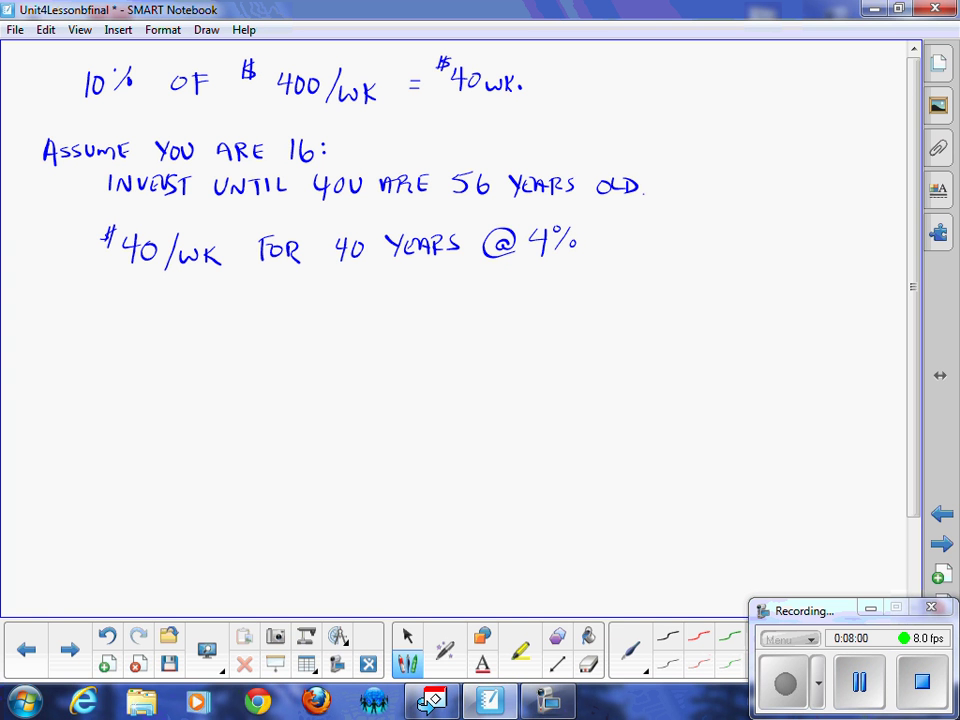
{"action": "left_click_drag", "start_coordinate": [289, 280], "coordinate": [280, 295]}
{"action": "mouse_move", "coordinate": [297, 294]}
{"action": "left_mouse_down"}
{"action": "mouse_move", "coordinate": [317, 313]}
{"action": "mouse_move", "coordinate": [327, 297]}
{"action": "mouse_move", "coordinate": [336, 311]}
{"action": "mouse_move", "coordinate": [385, 314]}
{"action": "mouse_move", "coordinate": [396, 294]}
{"action": "mouse_move", "coordinate": [414, 294]}
{"action": "left_mouse_up"}
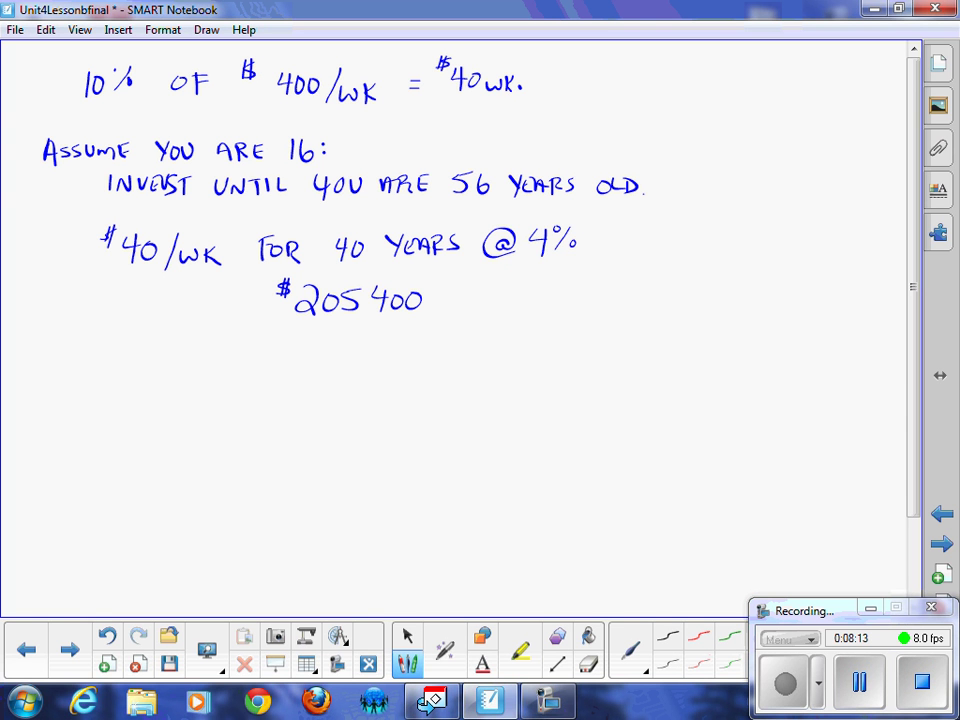
Step: Handwrite "40 × 52 × 40" beside the 40-year calculation, with an equals sign beneath it
{"action": "mouse_move", "coordinate": [669, 266]}
{"action": "left_mouse_down"}
{"action": "mouse_move", "coordinate": [676, 286]}
{"action": "mouse_move", "coordinate": [689, 270]}
{"action": "mouse_move", "coordinate": [722, 283]}
{"action": "left_mouse_up"}
{"action": "mouse_move", "coordinate": [722, 270]}
{"action": "left_mouse_down"}
{"action": "mouse_move", "coordinate": [709, 283]}
{"action": "mouse_move", "coordinate": [780, 282]}
{"action": "left_mouse_up"}
{"action": "mouse_move", "coordinate": [780, 270]}
{"action": "left_mouse_down"}
{"action": "mouse_move", "coordinate": [767, 283]}
{"action": "mouse_move", "coordinate": [799, 275]}
{"action": "left_mouse_up"}
{"action": "mouse_move", "coordinate": [797, 265]}
{"action": "left_mouse_down"}
{"action": "mouse_move", "coordinate": [795, 283]}
{"action": "mouse_move", "coordinate": [812, 266]}
{"action": "left_mouse_up"}
{"action": "left_click_drag", "start_coordinate": [709, 308], "coordinate": [722, 308]}
{"action": "left_click_drag", "start_coordinate": [709, 313], "coordinate": [721, 313]}
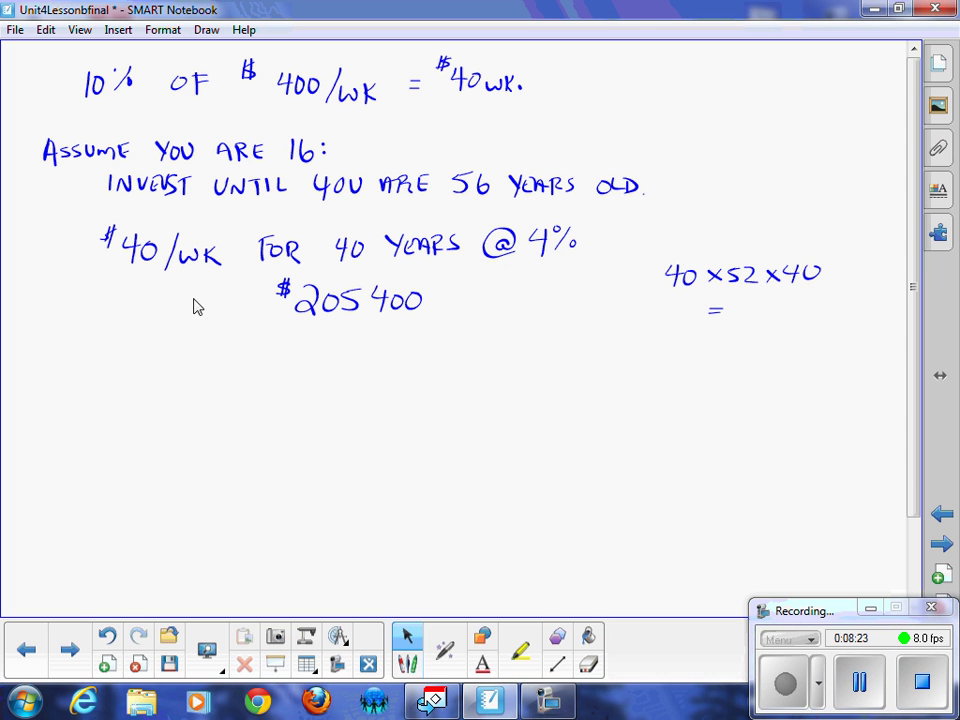
Step: Draw green arrows down to the three factors of 40 × 52 × 40 and label them "$", "WKS" and "# OF YEARS"
{"action": "mouse_move", "coordinate": [683, 226]}
{"action": "left_mouse_down"}
{"action": "mouse_move", "coordinate": [683, 254]}
{"action": "mouse_move", "coordinate": [690, 245]}
{"action": "left_mouse_up"}
{"action": "left_click_drag", "start_coordinate": [687, 201], "coordinate": [683, 217]}
{"action": "mouse_move", "coordinate": [741, 222]}
{"action": "left_mouse_down"}
{"action": "mouse_move", "coordinate": [741, 252]}
{"action": "mouse_move", "coordinate": [747, 237]}
{"action": "left_mouse_up"}
{"action": "mouse_move", "coordinate": [727, 202]}
{"action": "left_mouse_down"}
{"action": "mouse_move", "coordinate": [745, 199]}
{"action": "mouse_move", "coordinate": [748, 212]}
{"action": "left_mouse_up"}
{"action": "left_click_drag", "start_coordinate": [756, 199], "coordinate": [802, 256]}
{"action": "left_click_drag", "start_coordinate": [796, 241], "coordinate": [808, 241]}
{"action": "mouse_move", "coordinate": [800, 196]}
{"action": "left_mouse_down"}
{"action": "mouse_move", "coordinate": [798, 210]}
{"action": "mouse_move", "coordinate": [810, 199]}
{"action": "left_mouse_up"}
{"action": "left_click_drag", "start_coordinate": [794, 205], "coordinate": [809, 204]}
{"action": "left_click_drag", "start_coordinate": [818, 192], "coordinate": [834, 188]}
{"action": "mouse_move", "coordinate": [826, 196]}
{"action": "left_mouse_down"}
{"action": "mouse_move", "coordinate": [822, 217]}
{"action": "mouse_move", "coordinate": [831, 214]}
{"action": "left_mouse_up"}
{"action": "left_click_drag", "start_coordinate": [833, 205], "coordinate": [847, 204]}
{"action": "left_click_drag", "start_coordinate": [850, 213], "coordinate": [862, 212]}
{"action": "key", "text": "Escape"}
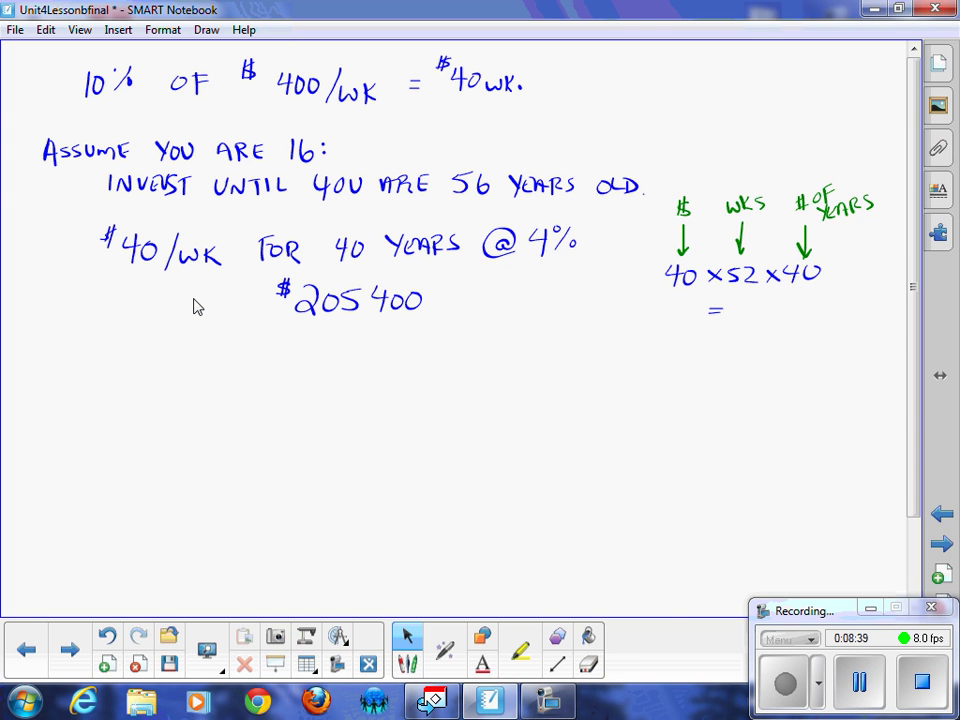
Step: Handwrite the blue product "$83 200" after the equals sign below 40 × 52 × 40
{"action": "key", "text": "p"}
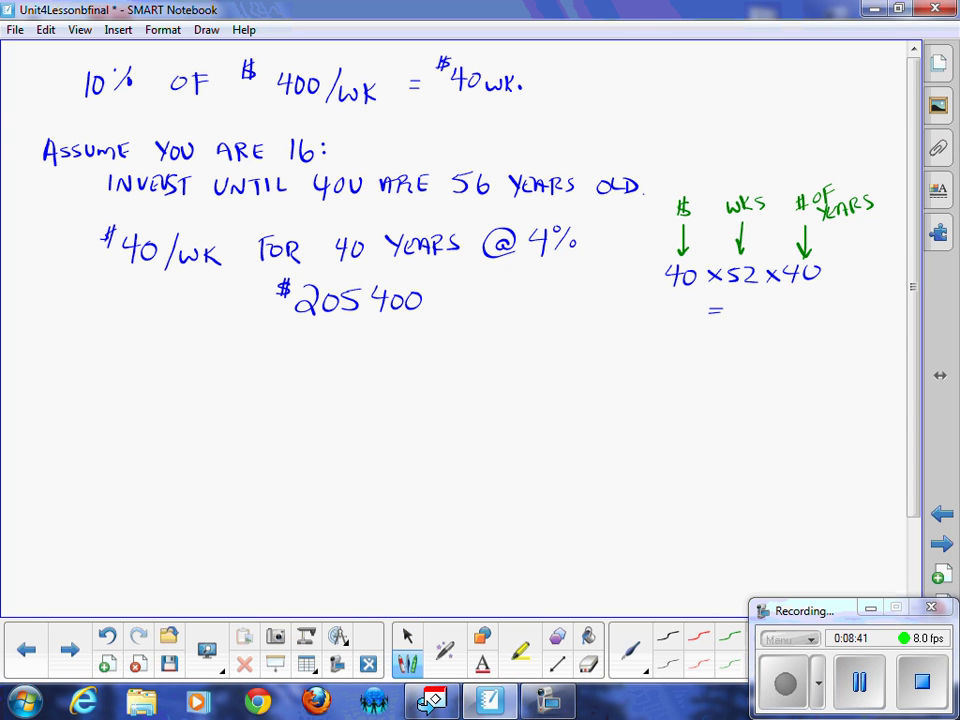
{"action": "left_click_drag", "start_coordinate": [757, 304], "coordinate": [747, 312]}
{"action": "left_click_drag", "start_coordinate": [750, 299], "coordinate": [755, 314]}
{"action": "mouse_move", "coordinate": [775, 304]}
{"action": "left_mouse_down"}
{"action": "mouse_move", "coordinate": [768, 308]}
{"action": "mouse_move", "coordinate": [791, 320]}
{"action": "mouse_move", "coordinate": [815, 320]}
{"action": "mouse_move", "coordinate": [829, 307]}
{"action": "left_mouse_up"}
{"action": "left_click_drag", "start_coordinate": [856, 305], "coordinate": [855, 307]}
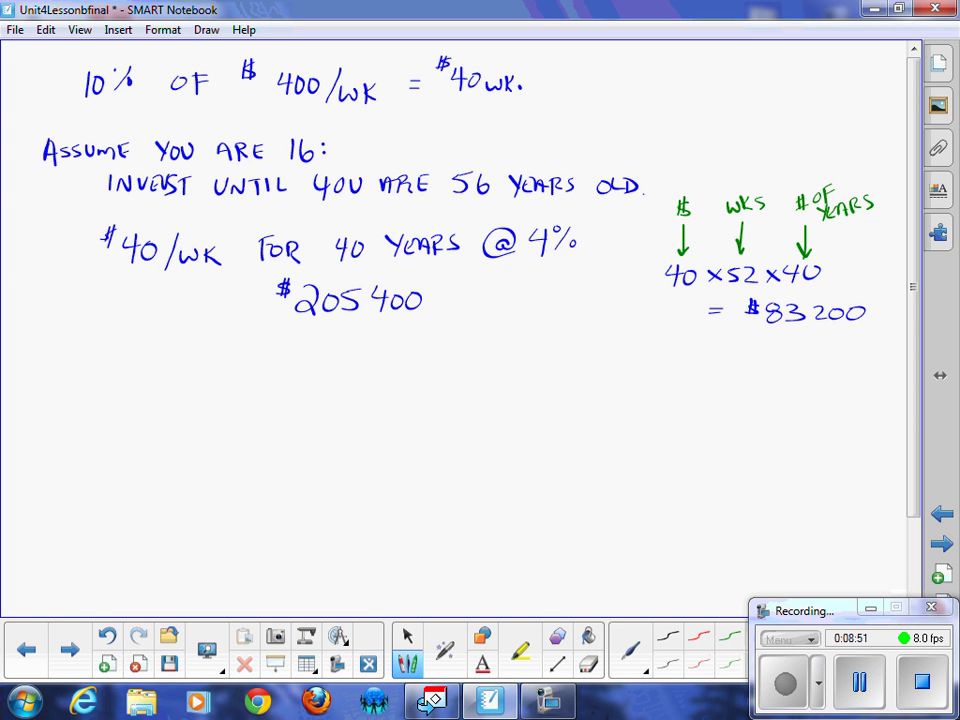
Step: Handwrite "GROWTH OF $122 200!" below $205 400, and underline the growth amount and the $83 200 in red
{"action": "mouse_move", "coordinate": [298, 374]}
{"action": "left_mouse_down"}
{"action": "mouse_move", "coordinate": [283, 384]}
{"action": "mouse_move", "coordinate": [295, 397]}
{"action": "mouse_move", "coordinate": [384, 396]}
{"action": "mouse_move", "coordinate": [383, 388]}
{"action": "left_mouse_up"}
{"action": "key", "text": "ctrl+z"}
{"action": "left_click_drag", "start_coordinate": [419, 379], "coordinate": [432, 395]}
{"action": "mouse_move", "coordinate": [432, 386]}
{"action": "left_mouse_down"}
{"action": "mouse_move", "coordinate": [474, 368]}
{"action": "mouse_move", "coordinate": [469, 375]}
{"action": "left_mouse_up"}
{"action": "left_click_drag", "start_coordinate": [477, 357], "coordinate": [475, 378]}
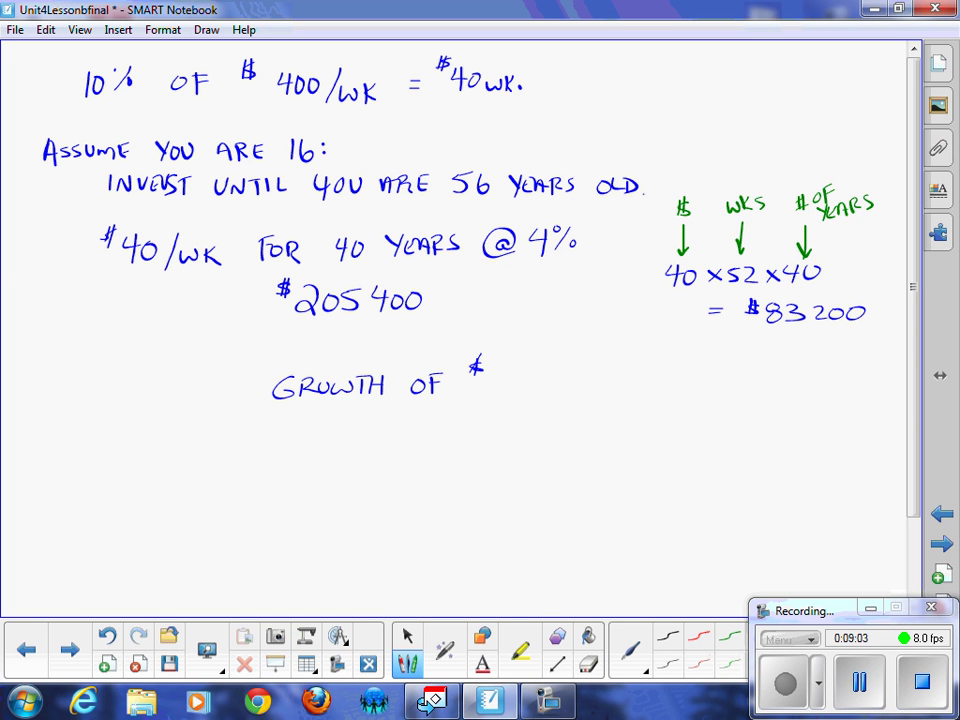
{"action": "mouse_move", "coordinate": [504, 376]}
{"action": "left_mouse_down"}
{"action": "mouse_move", "coordinate": [501, 398]}
{"action": "mouse_move", "coordinate": [531, 396]}
{"action": "left_mouse_up"}
{"action": "mouse_move", "coordinate": [537, 379]}
{"action": "left_mouse_down"}
{"action": "mouse_move", "coordinate": [536, 397]}
{"action": "mouse_move", "coordinate": [592, 394]}
{"action": "mouse_move", "coordinate": [610, 377]}
{"action": "left_mouse_up"}
{"action": "mouse_move", "coordinate": [636, 378]}
{"action": "left_mouse_down"}
{"action": "mouse_move", "coordinate": [622, 390]}
{"action": "mouse_move", "coordinate": [654, 370]}
{"action": "left_mouse_up"}
{"action": "left_click", "coordinate": [659, 386]}
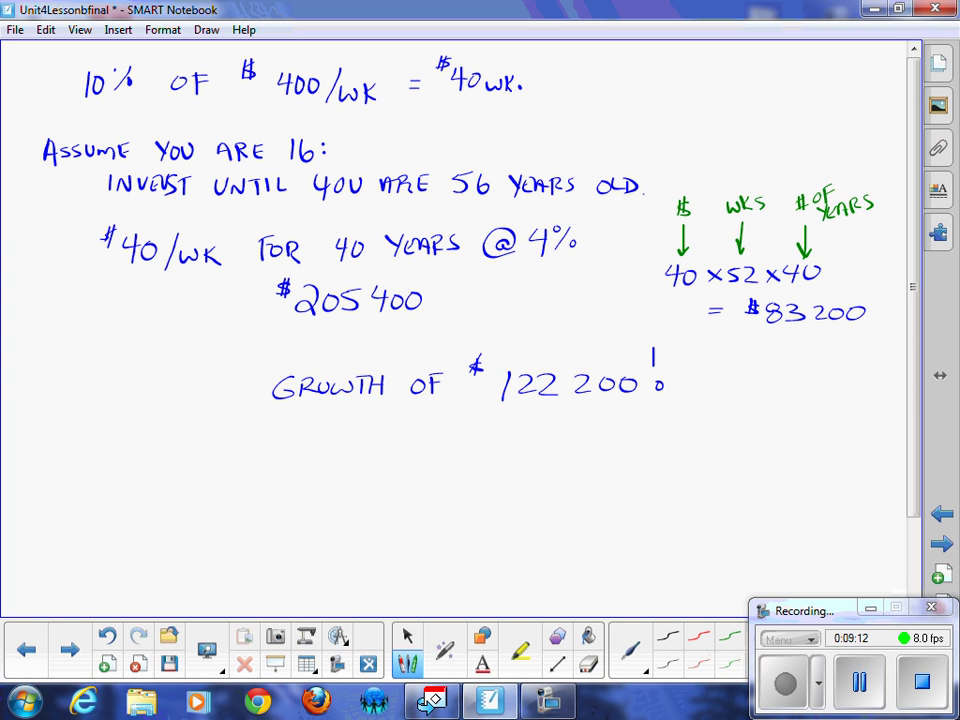
{"action": "left_click_drag", "start_coordinate": [770, 326], "coordinate": [860, 323]}
{"action": "left_click_drag", "start_coordinate": [505, 413], "coordinate": [630, 411]}
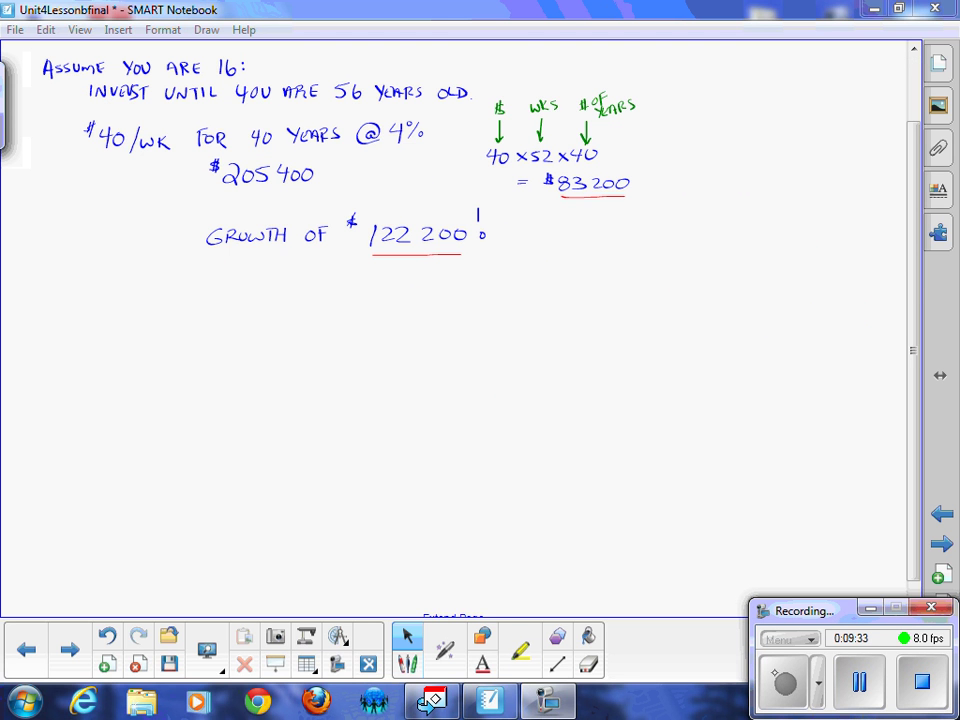
Step: Handwrite "ASSUME YOU ARE 26:" in blue below the $122 200 growth line
{"action": "left_click", "coordinate": [407, 663]}
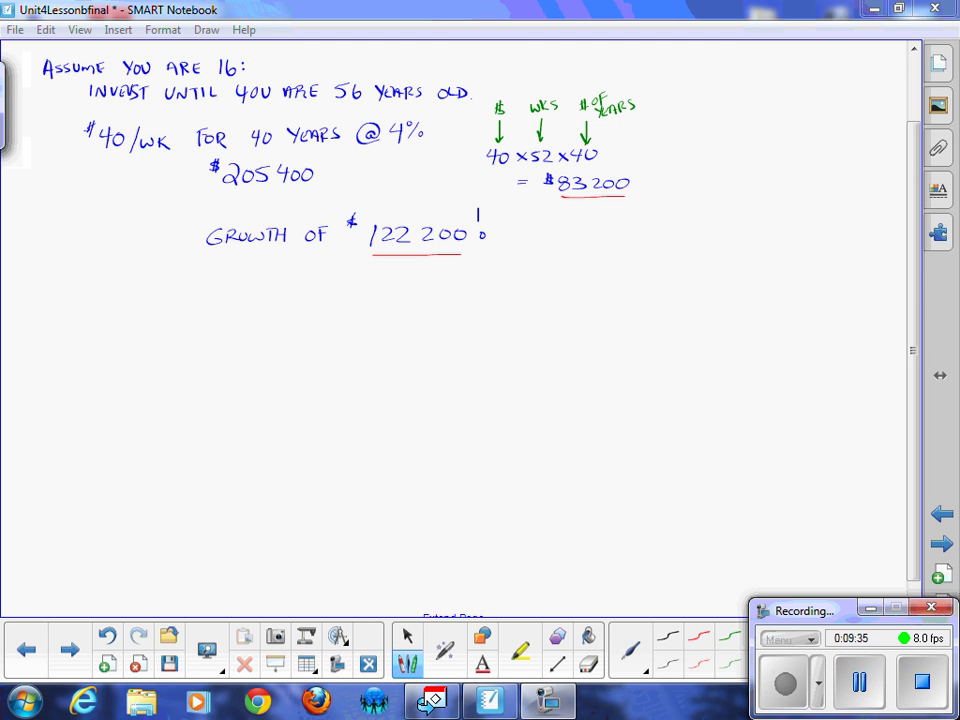
{"action": "left_click_drag", "start_coordinate": [39, 292], "coordinate": [66, 290]}
{"action": "mouse_move", "coordinate": [90, 278]}
{"action": "left_mouse_down"}
{"action": "mouse_move", "coordinate": [82, 290]}
{"action": "mouse_move", "coordinate": [106, 281]}
{"action": "mouse_move", "coordinate": [174, 293]}
{"action": "left_mouse_up"}
{"action": "mouse_move", "coordinate": [190, 284]}
{"action": "left_mouse_down"}
{"action": "mouse_move", "coordinate": [247, 297]}
{"action": "mouse_move", "coordinate": [320, 290]}
{"action": "left_mouse_up"}
{"action": "left_click", "coordinate": [341, 284]}
{"action": "left_click", "coordinate": [341, 294]}
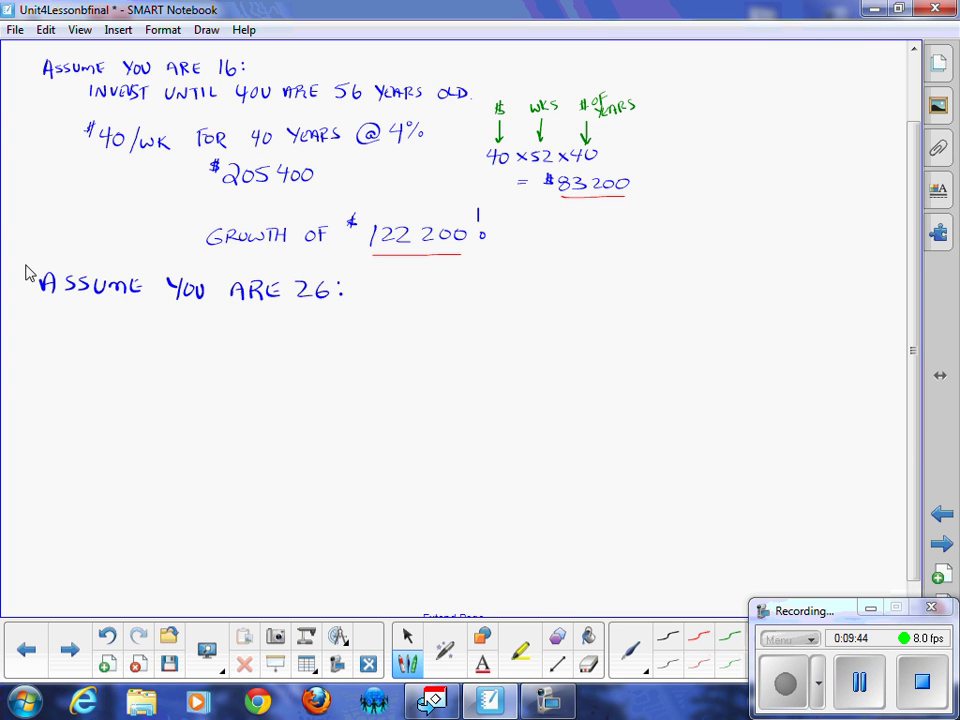
Step: Handwrite "$40/WK FOR 30 YEARS @ 4%" indented beneath the age 26 assumption
{"action": "left_click_drag", "start_coordinate": [100, 319], "coordinate": [95, 337]}
{"action": "left_click_drag", "start_coordinate": [112, 322], "coordinate": [117, 343]}
{"action": "mouse_move", "coordinate": [128, 330]}
{"action": "left_mouse_down"}
{"action": "mouse_move", "coordinate": [142, 350]}
{"action": "mouse_move", "coordinate": [170, 336]}
{"action": "mouse_move", "coordinate": [176, 352]}
{"action": "left_mouse_up"}
{"action": "mouse_move", "coordinate": [188, 336]}
{"action": "left_mouse_down"}
{"action": "mouse_move", "coordinate": [190, 352]}
{"action": "mouse_move", "coordinate": [230, 334]}
{"action": "left_mouse_up"}
{"action": "mouse_move", "coordinate": [222, 334]}
{"action": "left_mouse_down"}
{"action": "mouse_move", "coordinate": [222, 355]}
{"action": "mouse_move", "coordinate": [228, 343]}
{"action": "left_mouse_up"}
{"action": "left_click_drag", "start_coordinate": [238, 337], "coordinate": [246, 352]}
{"action": "mouse_move", "coordinate": [246, 337]}
{"action": "left_mouse_down"}
{"action": "mouse_move", "coordinate": [258, 351]}
{"action": "mouse_move", "coordinate": [299, 336]}
{"action": "mouse_move", "coordinate": [334, 344]}
{"action": "left_mouse_up"}
{"action": "mouse_move", "coordinate": [341, 333]}
{"action": "left_mouse_down"}
{"action": "mouse_move", "coordinate": [332, 353]}
{"action": "mouse_move", "coordinate": [342, 352]}
{"action": "left_mouse_up"}
{"action": "mouse_move", "coordinate": [341, 337]}
{"action": "left_mouse_down"}
{"action": "mouse_move", "coordinate": [352, 336]}
{"action": "mouse_move", "coordinate": [351, 352]}
{"action": "left_mouse_up"}
{"action": "mouse_move", "coordinate": [352, 354]}
{"action": "left_mouse_down"}
{"action": "mouse_move", "coordinate": [358, 337]}
{"action": "mouse_move", "coordinate": [364, 353]}
{"action": "left_mouse_up"}
{"action": "left_click_drag", "start_coordinate": [354, 346], "coordinate": [369, 352]}
{"action": "mouse_move", "coordinate": [369, 337]}
{"action": "left_mouse_down"}
{"action": "mouse_move", "coordinate": [379, 352]}
{"action": "mouse_move", "coordinate": [427, 351]}
{"action": "mouse_move", "coordinate": [420, 357]}
{"action": "mouse_move", "coordinate": [466, 344]}
{"action": "left_mouse_up"}
{"action": "left_click_drag", "start_coordinate": [461, 333], "coordinate": [461, 350]}
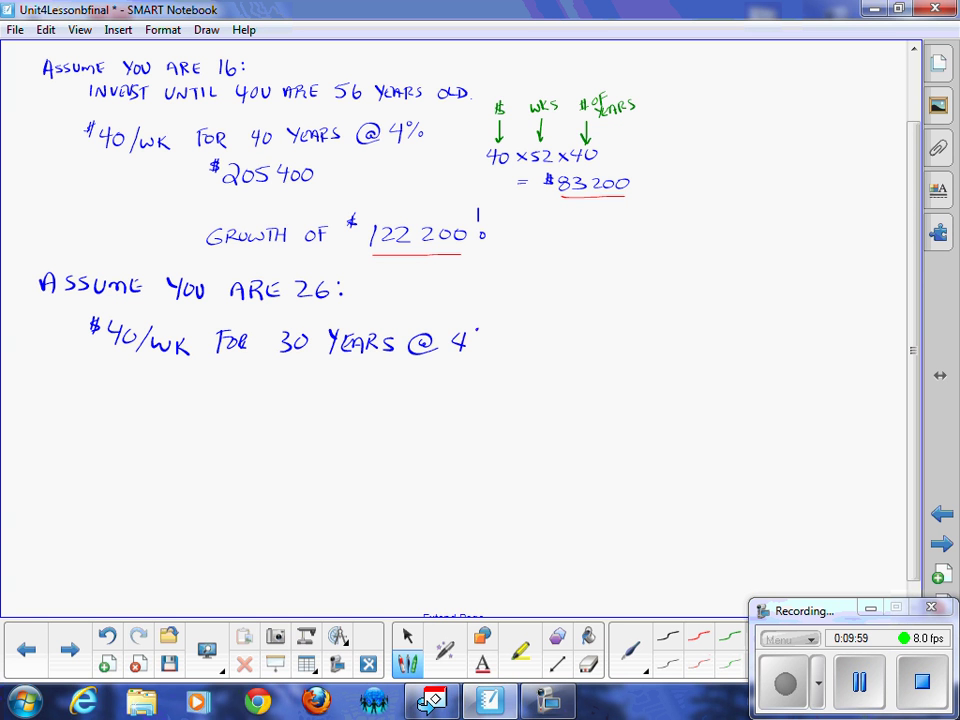
{"action": "left_click_drag", "start_coordinate": [487, 344], "coordinate": [494, 345]}
Step: Handwrite the accumulated amount "$120 600" below the 30-year investment line
{"action": "mouse_move", "coordinate": [233, 381]}
{"action": "left_mouse_down"}
{"action": "mouse_move", "coordinate": [221, 395]}
{"action": "mouse_move", "coordinate": [228, 399]}
{"action": "left_mouse_up"}
{"action": "mouse_move", "coordinate": [267, 382]}
{"action": "left_mouse_down"}
{"action": "mouse_move", "coordinate": [266, 400]}
{"action": "mouse_move", "coordinate": [282, 384]}
{"action": "mouse_move", "coordinate": [288, 401]}
{"action": "mouse_move", "coordinate": [306, 386]}
{"action": "mouse_move", "coordinate": [331, 391]}
{"action": "left_mouse_up"}
{"action": "left_click_drag", "start_coordinate": [355, 384], "coordinate": [378, 386]}
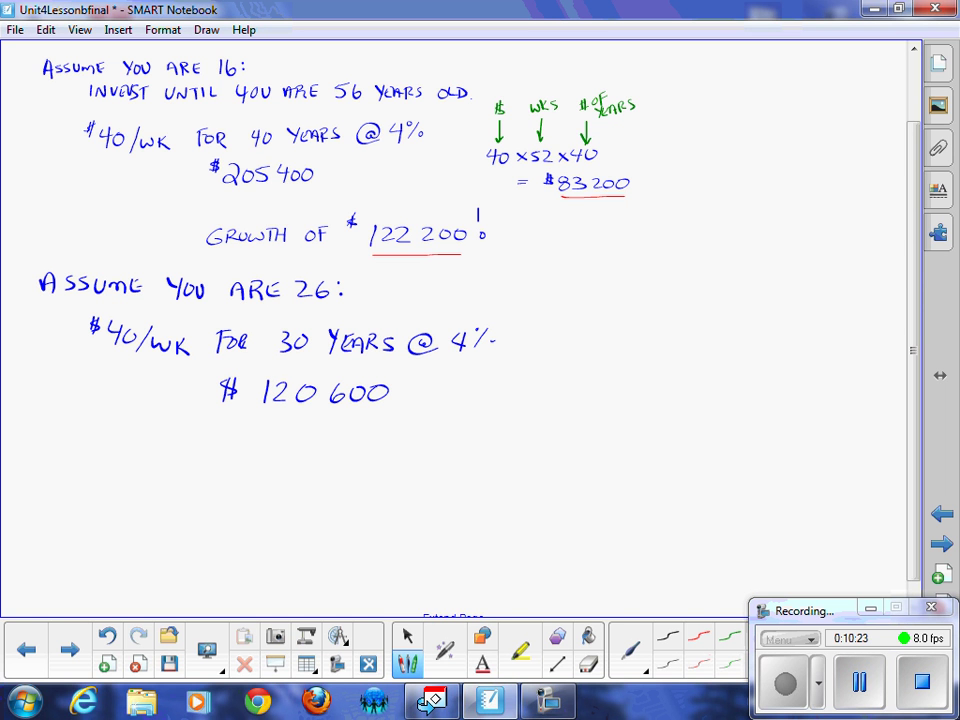
Step: Handwrite "40 × 52 × 30 = $62 400" over two lines beside the 30-year calculation
{"action": "mouse_move", "coordinate": [589, 313]}
{"action": "left_mouse_down"}
{"action": "mouse_move", "coordinate": [584, 322]}
{"action": "mouse_move", "coordinate": [598, 321]}
{"action": "left_mouse_up"}
{"action": "left_click_drag", "start_coordinate": [594, 314], "coordinate": [594, 328]}
{"action": "left_click_drag", "start_coordinate": [608, 316], "coordinate": [628, 326]}
{"action": "mouse_move", "coordinate": [632, 316]}
{"action": "left_mouse_down"}
{"action": "mouse_move", "coordinate": [619, 328]}
{"action": "mouse_move", "coordinate": [643, 318]}
{"action": "mouse_move", "coordinate": [640, 329]}
{"action": "mouse_move", "coordinate": [697, 330]}
{"action": "mouse_move", "coordinate": [685, 330]}
{"action": "left_mouse_up"}
{"action": "mouse_move", "coordinate": [703, 318]}
{"action": "left_mouse_down"}
{"action": "mouse_move", "coordinate": [712, 324]}
{"action": "mouse_move", "coordinate": [703, 331]}
{"action": "left_mouse_up"}
{"action": "left_click_drag", "start_coordinate": [722, 318], "coordinate": [721, 318]}
{"action": "left_click_drag", "start_coordinate": [624, 362], "coordinate": [633, 367]}
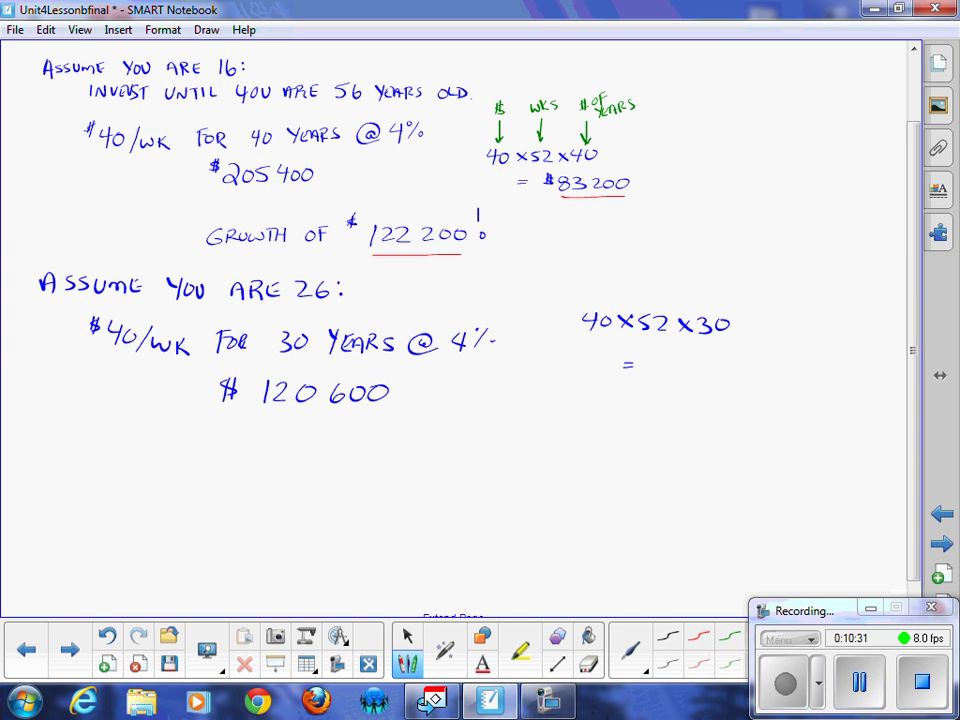
{"action": "mouse_move", "coordinate": [668, 356]}
{"action": "left_mouse_down"}
{"action": "mouse_move", "coordinate": [661, 376]}
{"action": "mouse_move", "coordinate": [709, 370]}
{"action": "mouse_move", "coordinate": [702, 379]}
{"action": "left_mouse_up"}
{"action": "left_click_drag", "start_coordinate": [730, 359], "coordinate": [759, 360]}
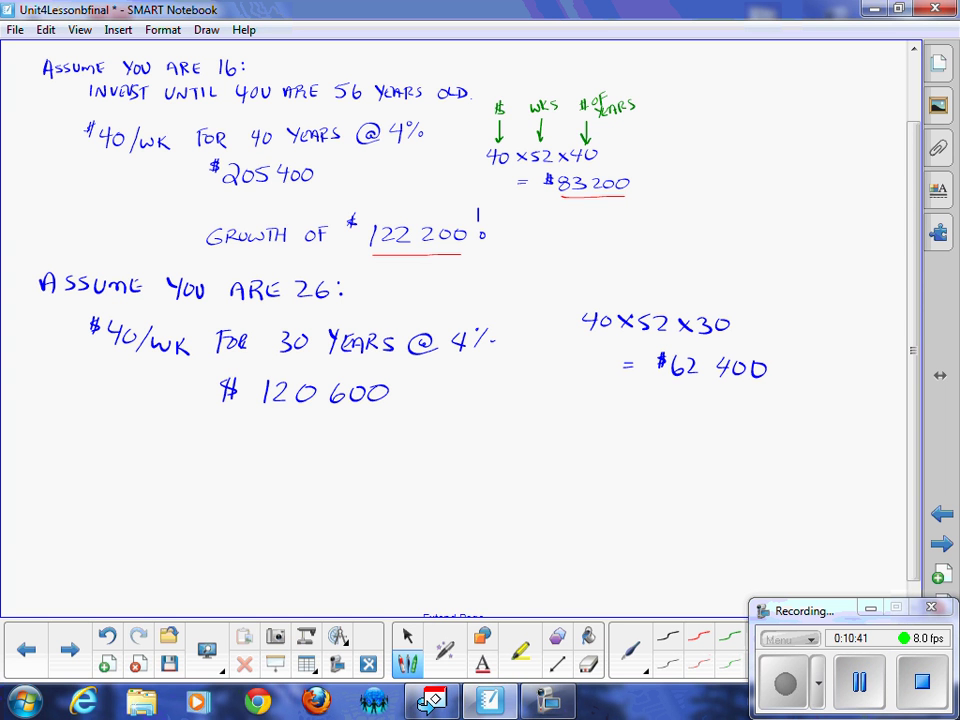
Step: Handwrite "GROWTH OF $58 200" below the $120 600 amount
{"action": "mouse_move", "coordinate": [293, 440]}
{"action": "left_mouse_down"}
{"action": "mouse_move", "coordinate": [281, 451]}
{"action": "mouse_move", "coordinate": [377, 441]}
{"action": "left_mouse_up"}
{"action": "mouse_move", "coordinate": [368, 442]}
{"action": "left_mouse_down"}
{"action": "mouse_move", "coordinate": [368, 457]}
{"action": "mouse_move", "coordinate": [419, 444]}
{"action": "left_mouse_up"}
{"action": "mouse_move", "coordinate": [434, 445]}
{"action": "left_mouse_down"}
{"action": "mouse_move", "coordinate": [434, 458]}
{"action": "mouse_move", "coordinate": [448, 440]}
{"action": "left_mouse_up"}
{"action": "left_click_drag", "start_coordinate": [433, 449], "coordinate": [447, 449]}
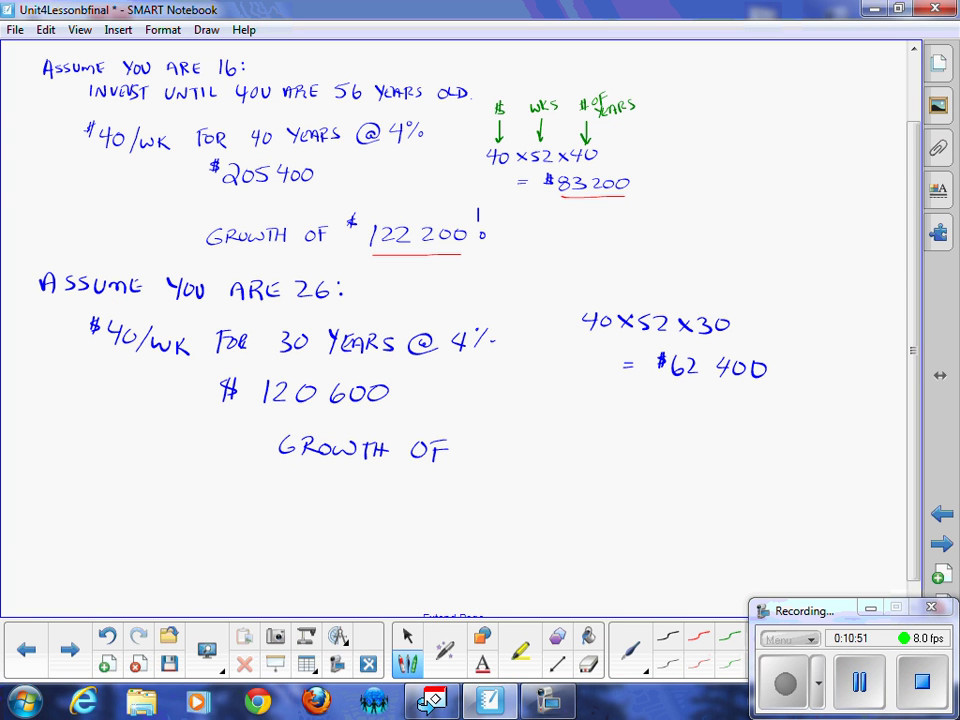
{"action": "mouse_move", "coordinate": [490, 430]}
{"action": "left_mouse_down"}
{"action": "mouse_move", "coordinate": [479, 442]}
{"action": "mouse_move", "coordinate": [506, 458]}
{"action": "mouse_move", "coordinate": [540, 447]}
{"action": "mouse_move", "coordinate": [574, 461]}
{"action": "mouse_move", "coordinate": [611, 449]}
{"action": "left_mouse_up"}
Step: Underline $58 200 in red and connect it to the $122 200 growth with a red double-headed arrow
{"action": "left_click_drag", "start_coordinate": [507, 467], "coordinate": [640, 470]}
{"action": "mouse_move", "coordinate": [567, 424]}
{"action": "left_mouse_down"}
{"action": "mouse_move", "coordinate": [490, 282]}
{"action": "mouse_move", "coordinate": [470, 287]}
{"action": "mouse_move", "coordinate": [492, 283]}
{"action": "mouse_move", "coordinate": [575, 415]}
{"action": "left_mouse_up"}
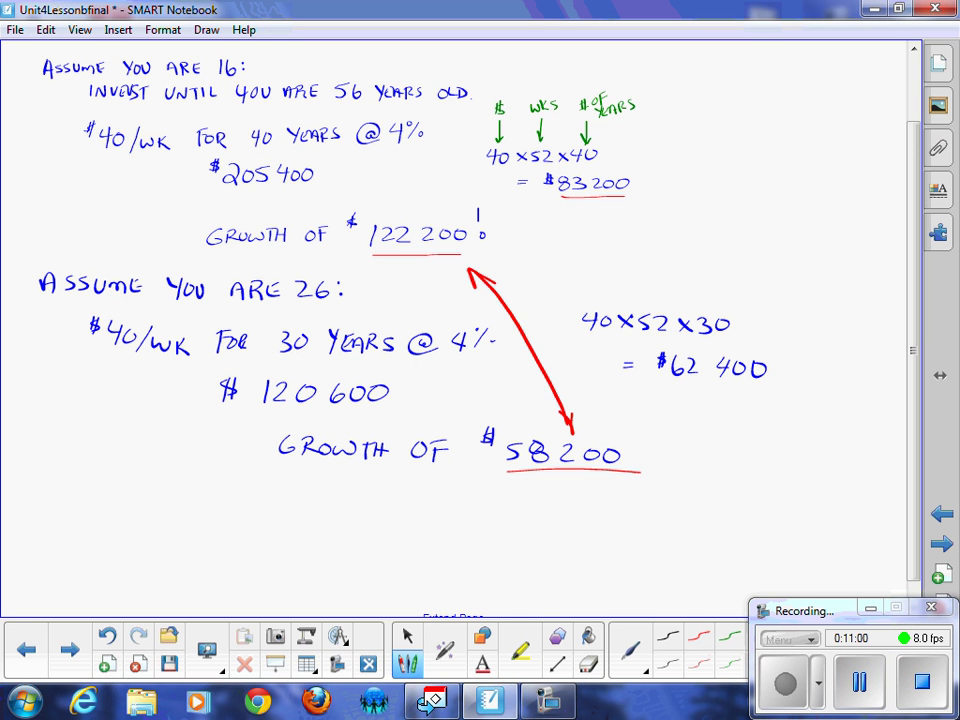
Step: Group all the handwriting of the age 26 section, including the red arrow, and shrink the group to about three quarters of its size
{"action": "scroll", "coordinate": [460, 330], "scroll_direction": "down", "scroll_amount": 1}
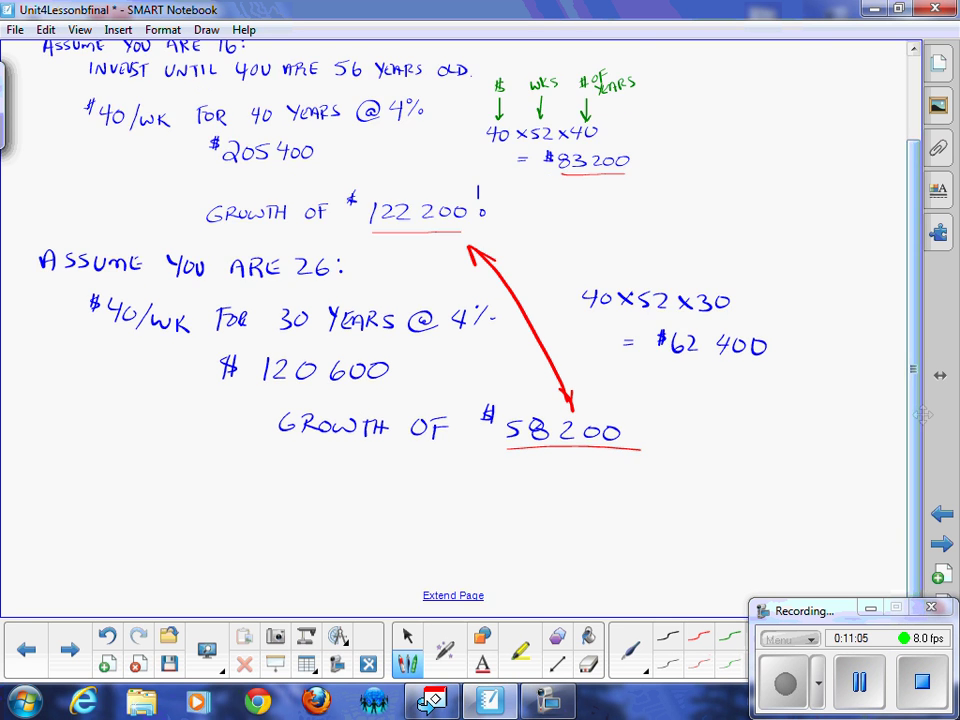
{"action": "left_click_drag", "start_coordinate": [813, 531], "coordinate": [16, 256]}
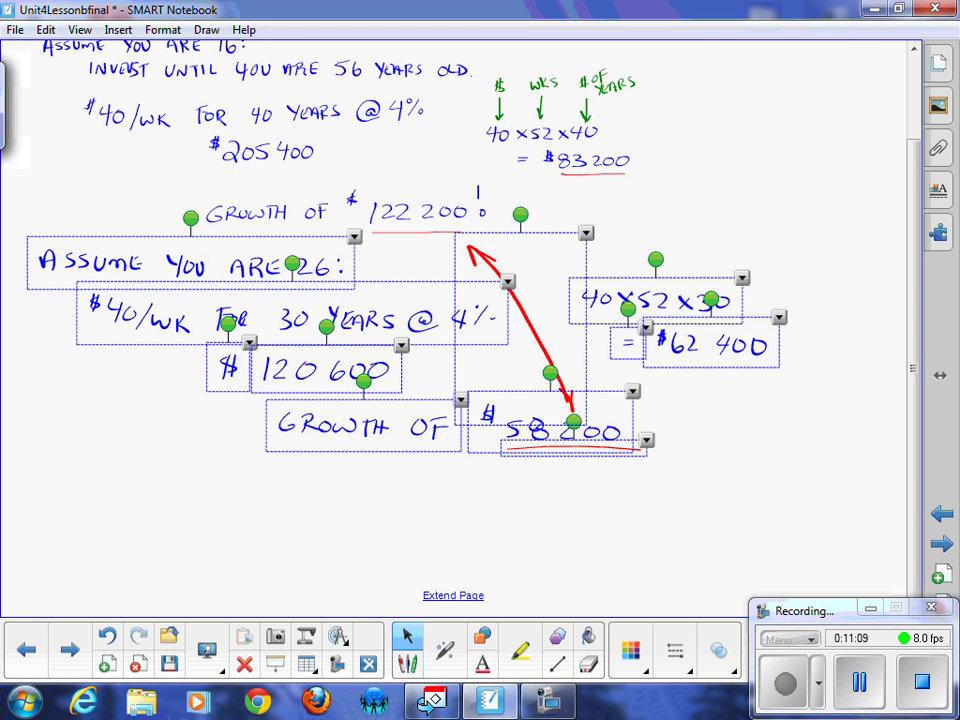
{"action": "left_click", "coordinate": [741, 277]}
{"action": "mouse_move", "coordinate": [810, 527]}
{"action": "left_click", "coordinate": [690, 529]}
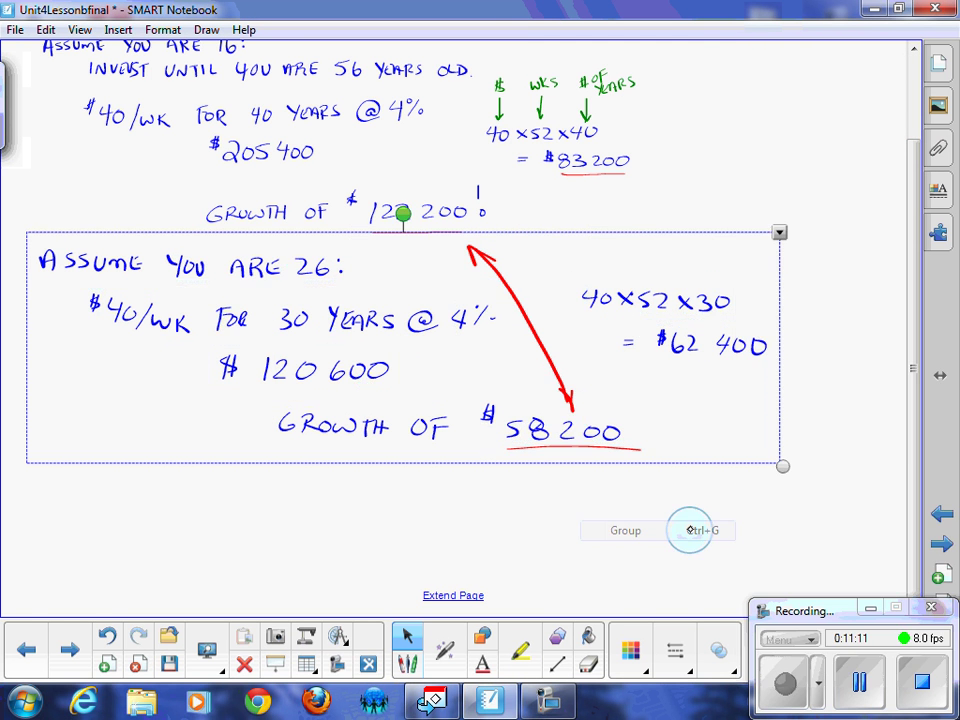
{"action": "left_click_drag", "start_coordinate": [782, 466], "coordinate": [585, 405]}
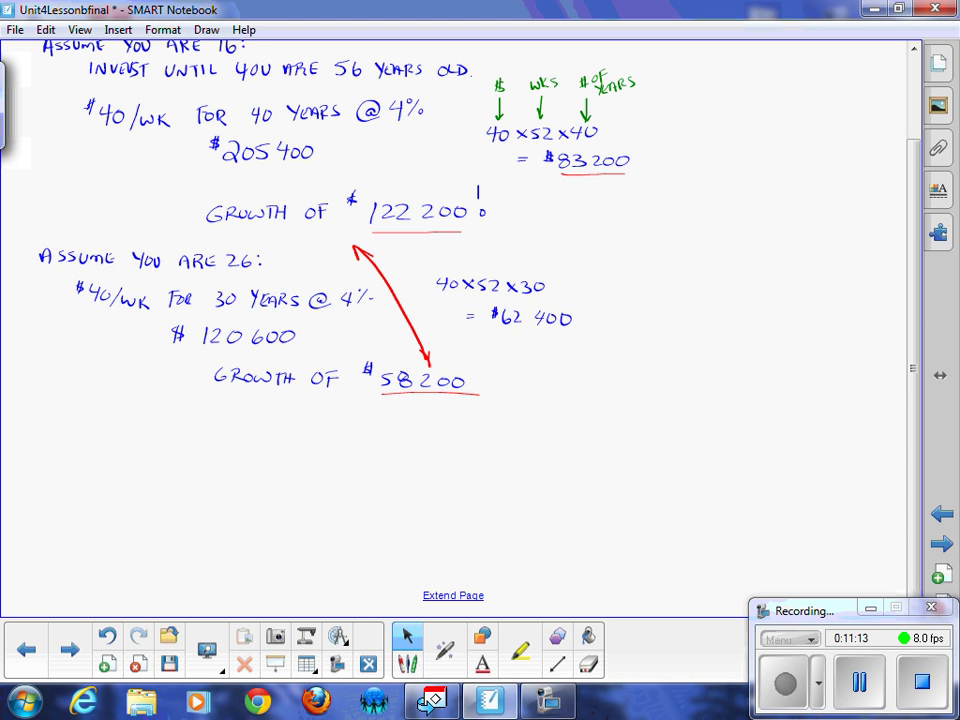
Step: Handwrite a second "ASSUME YOU ARE 26:" heading in blue below the shrunken age 26 section
{"action": "left_click", "coordinate": [407, 663]}
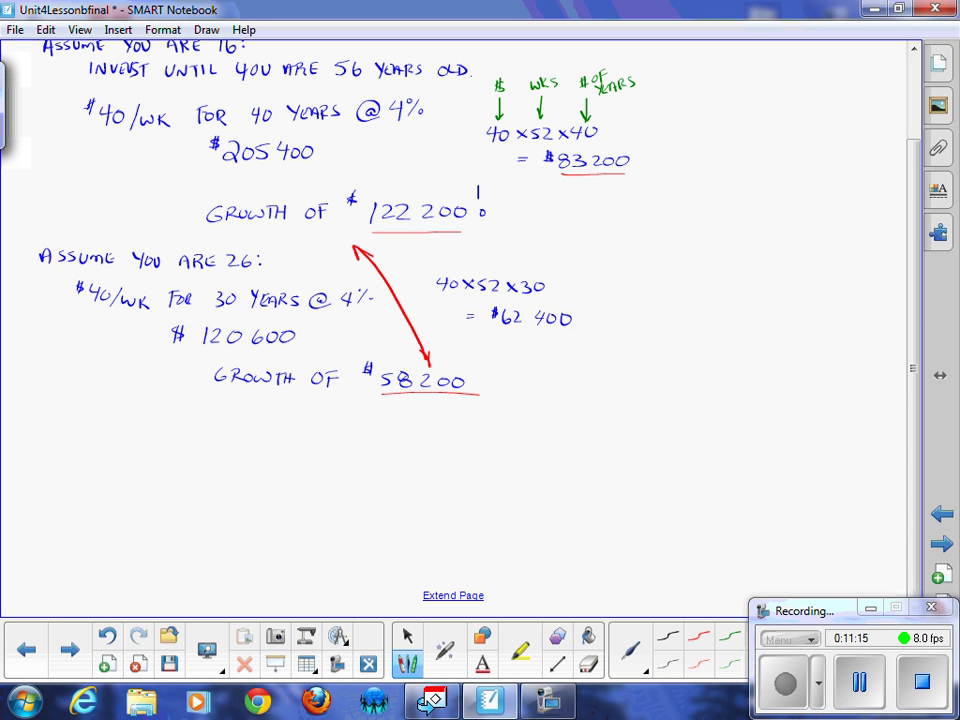
{"action": "mouse_move", "coordinate": [55, 430]}
{"action": "left_mouse_down"}
{"action": "mouse_move", "coordinate": [47, 452]}
{"action": "mouse_move", "coordinate": [65, 452]}
{"action": "left_mouse_up"}
{"action": "mouse_move", "coordinate": [80, 436]}
{"action": "left_mouse_down"}
{"action": "mouse_move", "coordinate": [70, 450]}
{"action": "mouse_move", "coordinate": [112, 450]}
{"action": "left_mouse_up"}
{"action": "mouse_move", "coordinate": [116, 450]}
{"action": "left_mouse_down"}
{"action": "mouse_move", "coordinate": [125, 438]}
{"action": "mouse_move", "coordinate": [140, 451]}
{"action": "left_mouse_up"}
{"action": "mouse_move", "coordinate": [146, 440]}
{"action": "left_mouse_down"}
{"action": "mouse_move", "coordinate": [148, 452]}
{"action": "mouse_move", "coordinate": [156, 445]}
{"action": "left_mouse_up"}
{"action": "left_click_drag", "start_coordinate": [186, 441], "coordinate": [193, 459]}
{"action": "mouse_move", "coordinate": [209, 442]}
{"action": "left_mouse_down"}
{"action": "mouse_move", "coordinate": [218, 444]}
{"action": "mouse_move", "coordinate": [210, 442]}
{"action": "left_mouse_up"}
{"action": "mouse_move", "coordinate": [224, 442]}
{"action": "left_mouse_down"}
{"action": "mouse_move", "coordinate": [278, 453]}
{"action": "mouse_move", "coordinate": [275, 445]}
{"action": "left_mouse_up"}
{"action": "left_click_drag", "start_coordinate": [282, 452], "coordinate": [296, 451]}
{"action": "mouse_move", "coordinate": [302, 438]}
{"action": "left_mouse_down"}
{"action": "mouse_move", "coordinate": [311, 450]}
{"action": "mouse_move", "coordinate": [312, 436]}
{"action": "left_mouse_up"}
{"action": "left_click_drag", "start_coordinate": [303, 444], "coordinate": [311, 443]}
{"action": "left_click_drag", "start_coordinate": [334, 435], "coordinate": [349, 449]}
{"action": "left_click_drag", "start_coordinate": [357, 433], "coordinate": [352, 441]}
Step: Handwrite "$80/WK FOR 30 YEARS @ 4%" indented beneath the second age 26 heading
{"action": "mouse_move", "coordinate": [130, 471]}
{"action": "left_mouse_down"}
{"action": "mouse_move", "coordinate": [124, 494]}
{"action": "mouse_move", "coordinate": [147, 483]}
{"action": "left_mouse_up"}
{"action": "mouse_move", "coordinate": [166, 478]}
{"action": "left_mouse_down"}
{"action": "mouse_move", "coordinate": [188, 500]}
{"action": "mouse_move", "coordinate": [173, 505]}
{"action": "mouse_move", "coordinate": [202, 488]}
{"action": "mouse_move", "coordinate": [209, 502]}
{"action": "left_mouse_up"}
{"action": "mouse_move", "coordinate": [223, 482]}
{"action": "left_mouse_down"}
{"action": "mouse_move", "coordinate": [224, 502]}
{"action": "mouse_move", "coordinate": [263, 483]}
{"action": "left_mouse_up"}
{"action": "mouse_move", "coordinate": [253, 485]}
{"action": "left_mouse_down"}
{"action": "mouse_move", "coordinate": [252, 502]}
{"action": "mouse_move", "coordinate": [260, 492]}
{"action": "left_mouse_up"}
{"action": "mouse_move", "coordinate": [271, 486]}
{"action": "left_mouse_down"}
{"action": "mouse_move", "coordinate": [319, 496]}
{"action": "mouse_move", "coordinate": [343, 479]}
{"action": "mouse_move", "coordinate": [366, 498]}
{"action": "mouse_move", "coordinate": [393, 480]}
{"action": "mouse_move", "coordinate": [397, 494]}
{"action": "left_mouse_up"}
{"action": "left_click_drag", "start_coordinate": [385, 489], "coordinate": [396, 488]}
{"action": "mouse_move", "coordinate": [402, 478]}
{"action": "left_mouse_down"}
{"action": "mouse_move", "coordinate": [402, 495]}
{"action": "mouse_move", "coordinate": [476, 491]}
{"action": "mouse_move", "coordinate": [482, 477]}
{"action": "left_mouse_up"}
{"action": "left_click_drag", "start_coordinate": [495, 476], "coordinate": [499, 498]}
{"action": "mouse_move", "coordinate": [521, 477]}
{"action": "left_mouse_down"}
{"action": "mouse_move", "coordinate": [512, 495]}
{"action": "mouse_move", "coordinate": [514, 482]}
{"action": "left_mouse_up"}
{"action": "left_click_drag", "start_coordinate": [525, 489], "coordinate": [526, 491]}
{"action": "left_click_drag", "start_coordinate": [533, 490], "coordinate": [533, 491]}
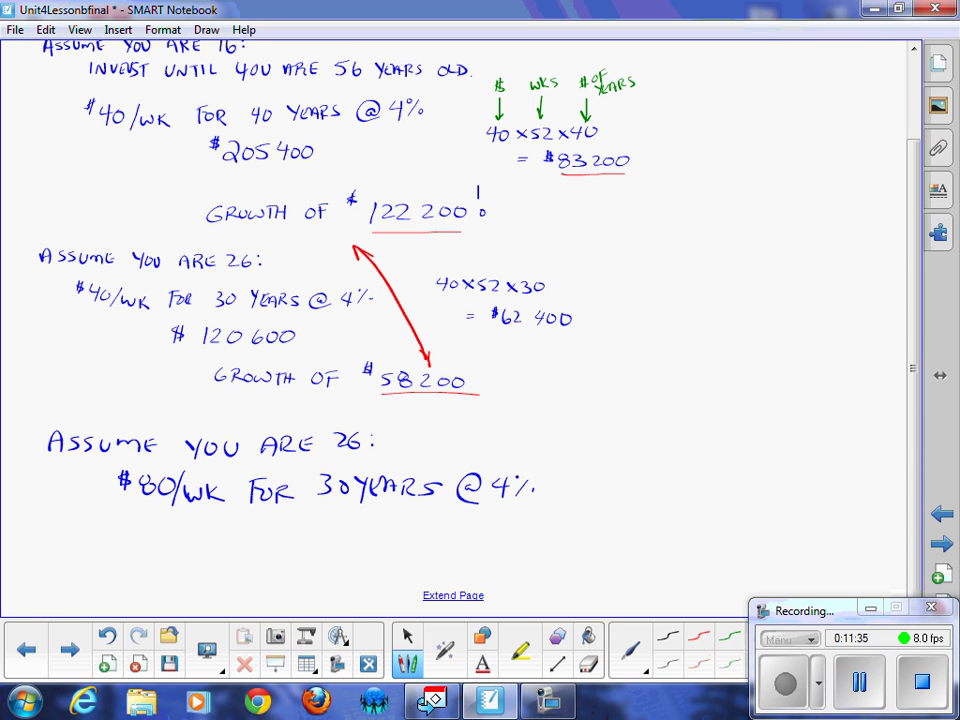
Step: Handwrite the accumulated amount "$241 130" below the $80 per week line
{"action": "mouse_move", "coordinate": [255, 522]}
{"action": "left_mouse_down"}
{"action": "mouse_move", "coordinate": [243, 538]}
{"action": "mouse_move", "coordinate": [251, 545]}
{"action": "left_mouse_up"}
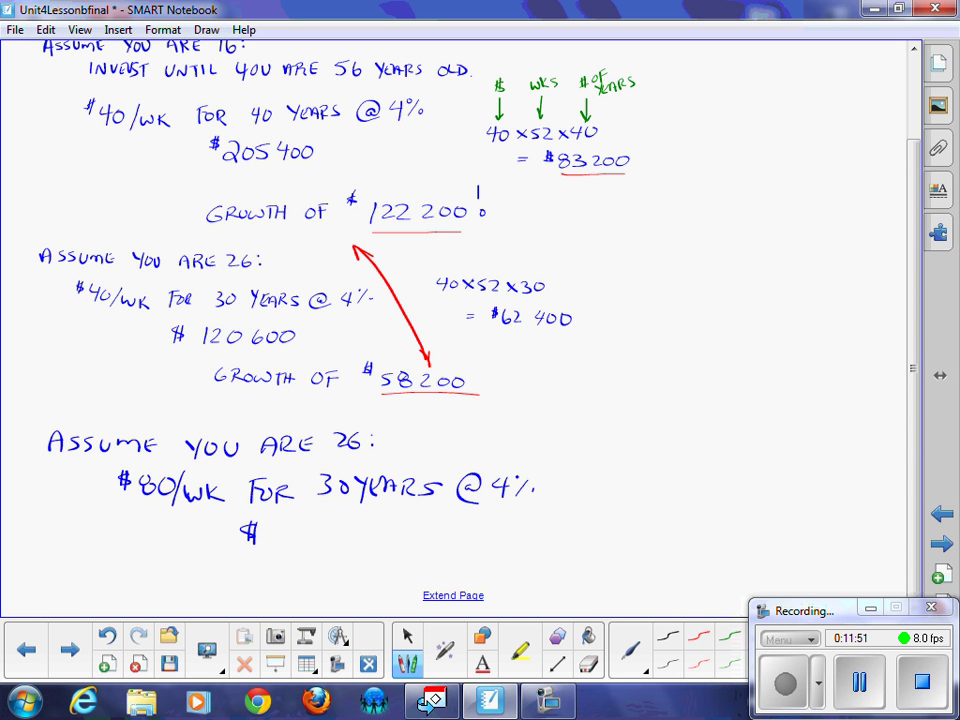
{"action": "mouse_move", "coordinate": [273, 533]}
{"action": "left_mouse_down"}
{"action": "mouse_move", "coordinate": [275, 547]}
{"action": "mouse_move", "coordinate": [294, 547]}
{"action": "left_mouse_up"}
{"action": "left_click_drag", "start_coordinate": [303, 526], "coordinate": [306, 549]}
{"action": "mouse_move", "coordinate": [320, 523]}
{"action": "left_mouse_down"}
{"action": "mouse_move", "coordinate": [317, 544]}
{"action": "mouse_move", "coordinate": [362, 538]}
{"action": "mouse_move", "coordinate": [351, 549]}
{"action": "left_mouse_up"}
{"action": "left_click_drag", "start_coordinate": [390, 530], "coordinate": [389, 531]}
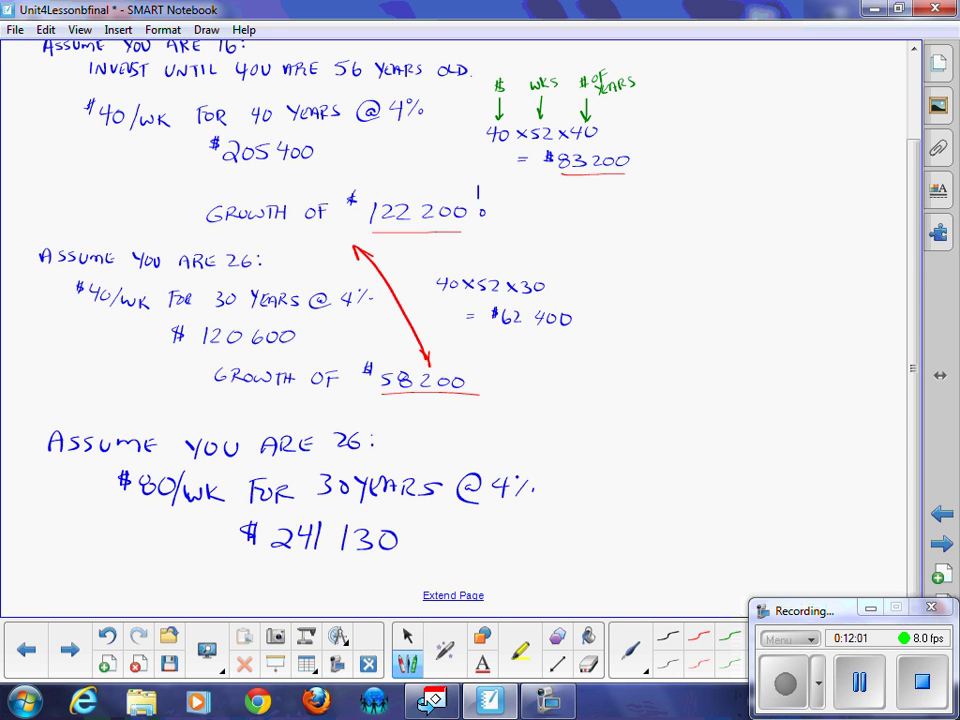
Step: Handwrite "80 × 52 × 30 = $124 800" over two lines beside the $80 per week calculation
{"action": "mouse_move", "coordinate": [624, 438]}
{"action": "left_mouse_down"}
{"action": "mouse_move", "coordinate": [614, 442]}
{"action": "mouse_move", "coordinate": [635, 438]}
{"action": "mouse_move", "coordinate": [664, 455]}
{"action": "left_mouse_up"}
{"action": "mouse_move", "coordinate": [664, 440]}
{"action": "left_mouse_down"}
{"action": "mouse_move", "coordinate": [650, 455]}
{"action": "mouse_move", "coordinate": [671, 454]}
{"action": "left_mouse_up"}
{"action": "left_click_drag", "start_coordinate": [673, 437], "coordinate": [731, 454]}
{"action": "mouse_move", "coordinate": [731, 439]}
{"action": "left_mouse_down"}
{"action": "mouse_move", "coordinate": [713, 454]}
{"action": "mouse_move", "coordinate": [740, 454]}
{"action": "mouse_move", "coordinate": [767, 437]}
{"action": "left_mouse_up"}
{"action": "left_click_drag", "start_coordinate": [650, 485], "coordinate": [662, 485]}
{"action": "left_click_drag", "start_coordinate": [650, 494], "coordinate": [663, 494]}
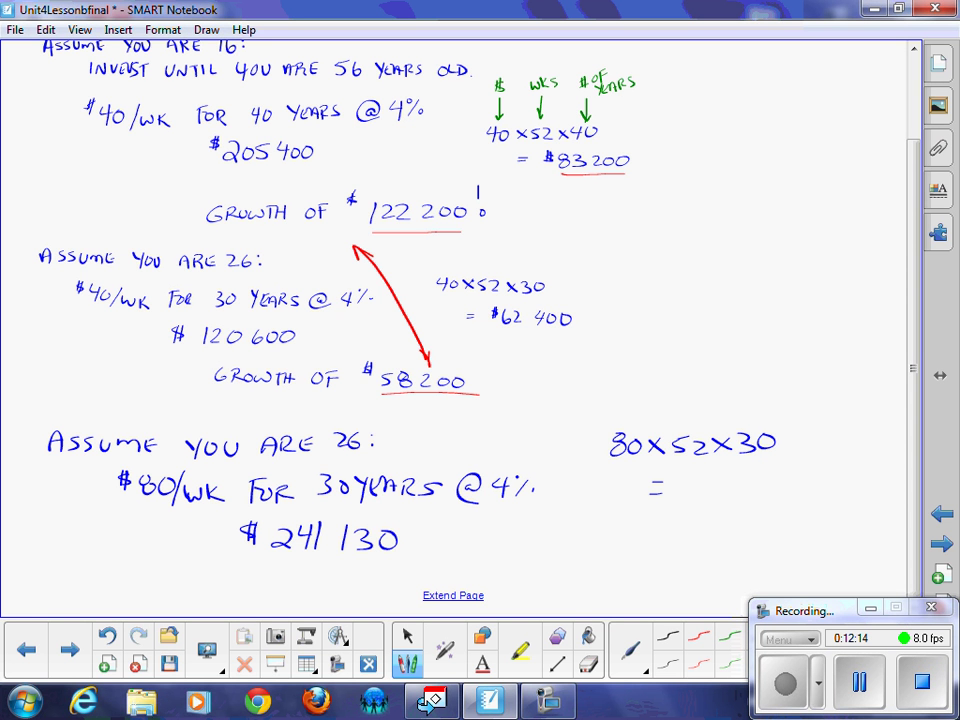
{"action": "mouse_move", "coordinate": [693, 473]}
{"action": "left_mouse_down"}
{"action": "mouse_move", "coordinate": [682, 486]}
{"action": "mouse_move", "coordinate": [708, 495]}
{"action": "mouse_move", "coordinate": [762, 496]}
{"action": "mouse_move", "coordinate": [766, 485]}
{"action": "left_mouse_up"}
{"action": "left_click_drag", "start_coordinate": [787, 481], "coordinate": [806, 484]}
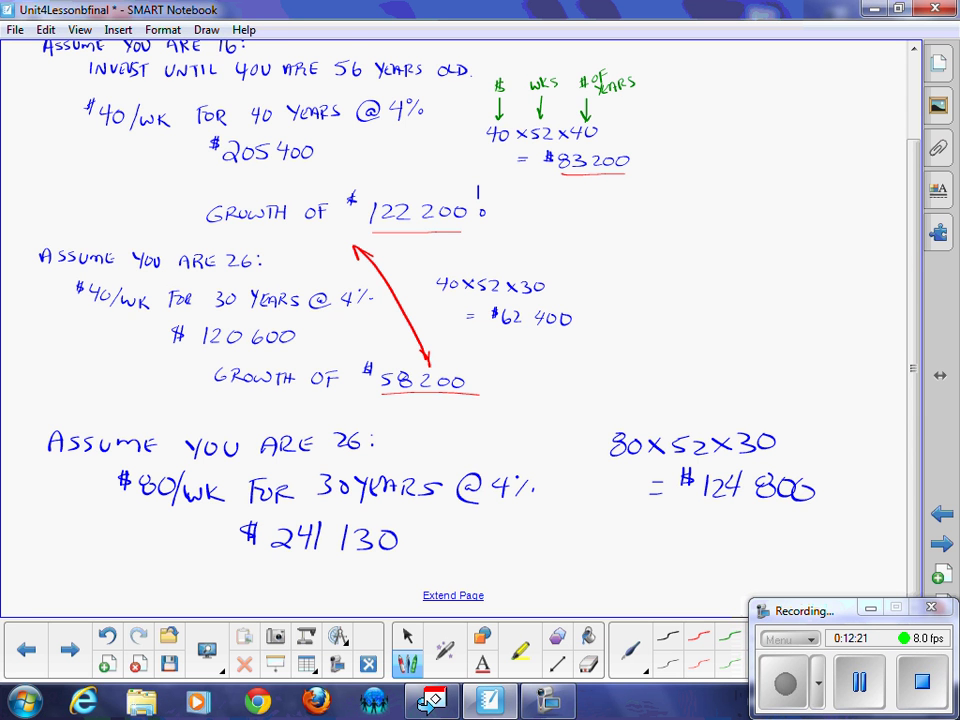
Step: Extend the page and handwrite "GROWTH OF" below the $241 130 amount
{"action": "scroll", "coordinate": [460, 330], "scroll_direction": "down", "scroll_amount": 3}
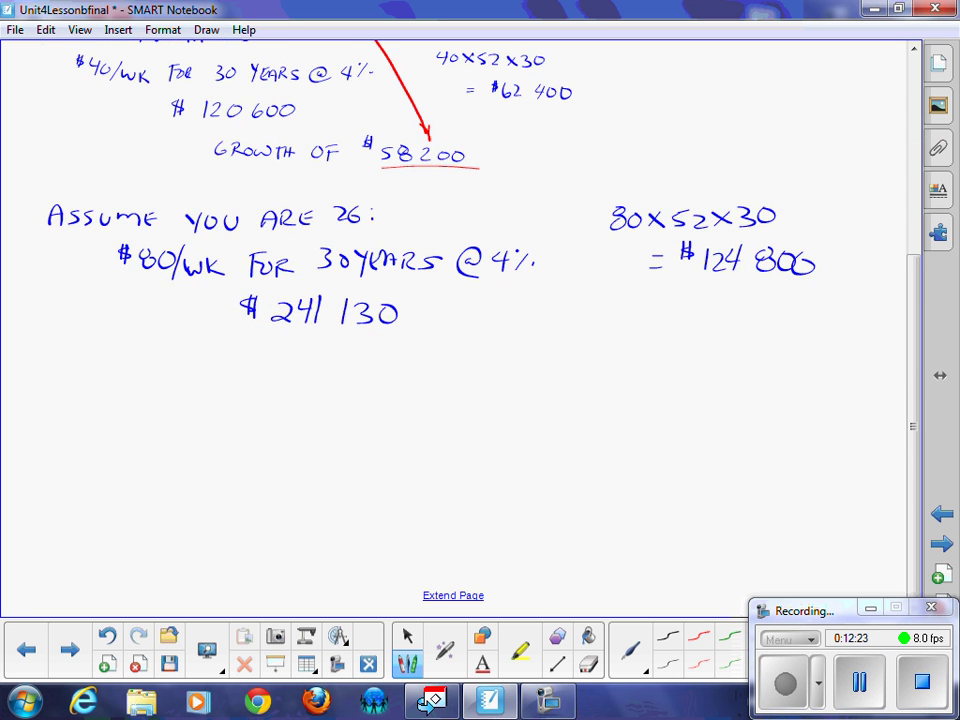
{"action": "mouse_move", "coordinate": [429, 361]}
{"action": "left_mouse_down"}
{"action": "mouse_move", "coordinate": [424, 367]}
{"action": "mouse_move", "coordinate": [451, 374]}
{"action": "mouse_move", "coordinate": [459, 362]}
{"action": "mouse_move", "coordinate": [500, 362]}
{"action": "left_mouse_up"}
{"action": "left_click_drag", "start_coordinate": [505, 362], "coordinate": [519, 372]}
{"action": "left_click_drag", "start_coordinate": [519, 365], "coordinate": [533, 365]}
{"action": "mouse_move", "coordinate": [533, 357]}
{"action": "left_mouse_down"}
{"action": "mouse_move", "coordinate": [533, 372]}
{"action": "mouse_move", "coordinate": [558, 357]}
{"action": "left_mouse_up"}
{"action": "mouse_move", "coordinate": [574, 357]}
{"action": "left_mouse_down"}
{"action": "mouse_move", "coordinate": [574, 370]}
{"action": "mouse_move", "coordinate": [587, 357]}
{"action": "left_mouse_up"}
{"action": "left_click_drag", "start_coordinate": [574, 364], "coordinate": [583, 364]}
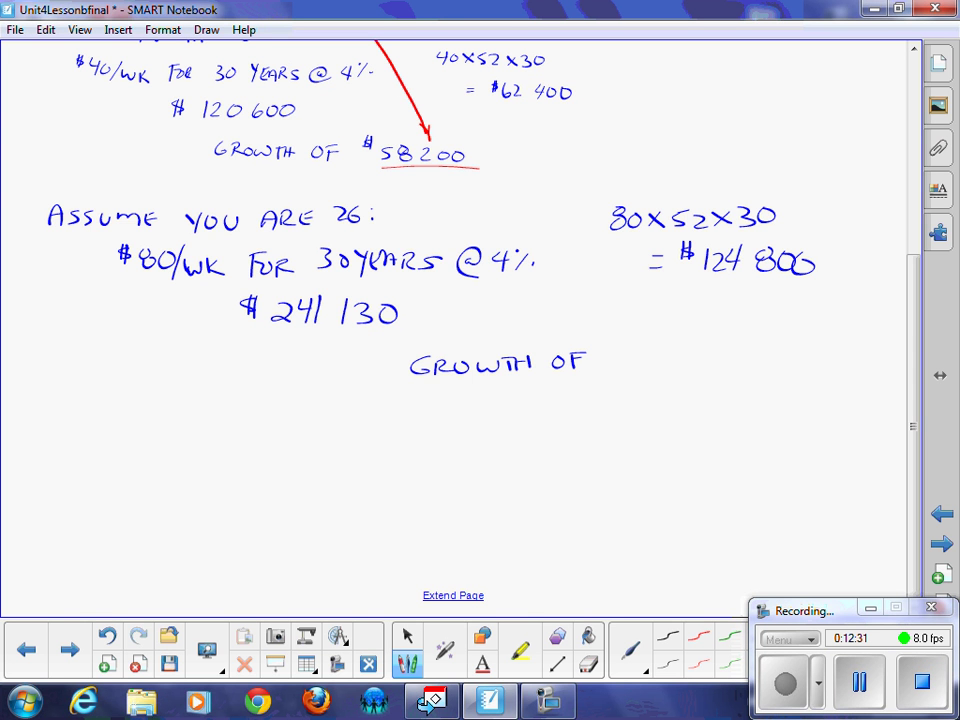
Step: Add "$116 300!" after the last GROWTH OF and underline the amount in red
{"action": "left_click_drag", "start_coordinate": [628, 352], "coordinate": [618, 370]}
{"action": "mouse_move", "coordinate": [624, 345]}
{"action": "left_mouse_down"}
{"action": "mouse_move", "coordinate": [624, 376]}
{"action": "mouse_move", "coordinate": [650, 378]}
{"action": "mouse_move", "coordinate": [657, 366]}
{"action": "mouse_move", "coordinate": [635, 377]}
{"action": "mouse_move", "coordinate": [693, 358]}
{"action": "mouse_move", "coordinate": [737, 368]}
{"action": "left_mouse_up"}
{"action": "left_click", "coordinate": [735, 379]}
{"action": "left_click_drag", "start_coordinate": [625, 381], "coordinate": [724, 385]}
Step: Draw a red double-headed arrow connecting the $116 300 growth to the $58 200 growth
{"action": "left_click_drag", "start_coordinate": [912, 426], "coordinate": [910, 359]}
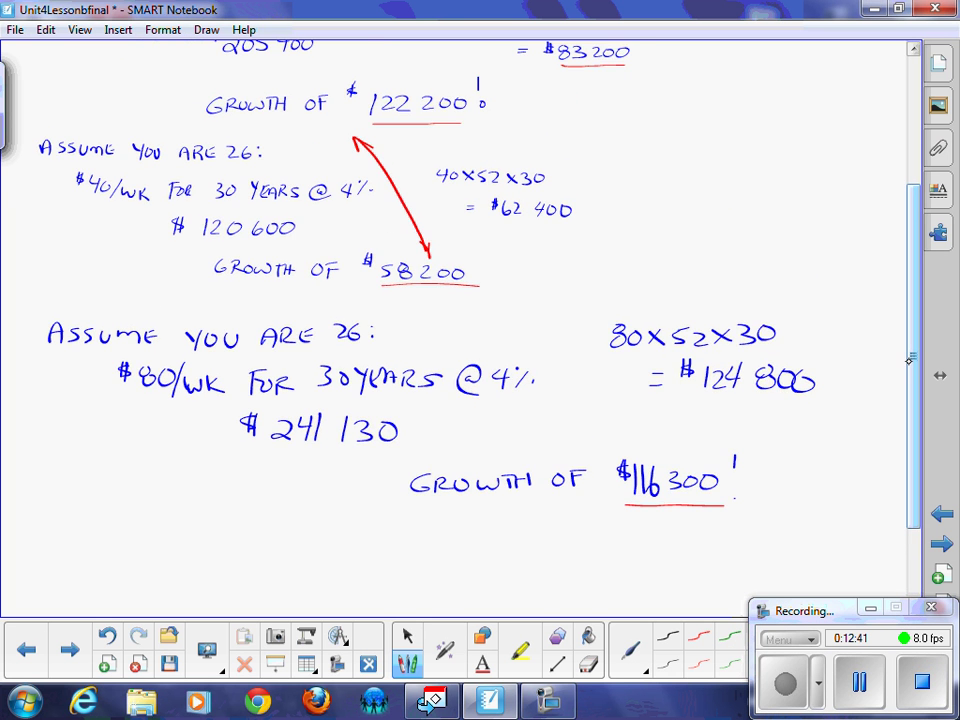
{"action": "mouse_move", "coordinate": [632, 435]}
{"action": "left_mouse_down"}
{"action": "mouse_move", "coordinate": [490, 300]}
{"action": "mouse_move", "coordinate": [502, 307]}
{"action": "left_mouse_up"}
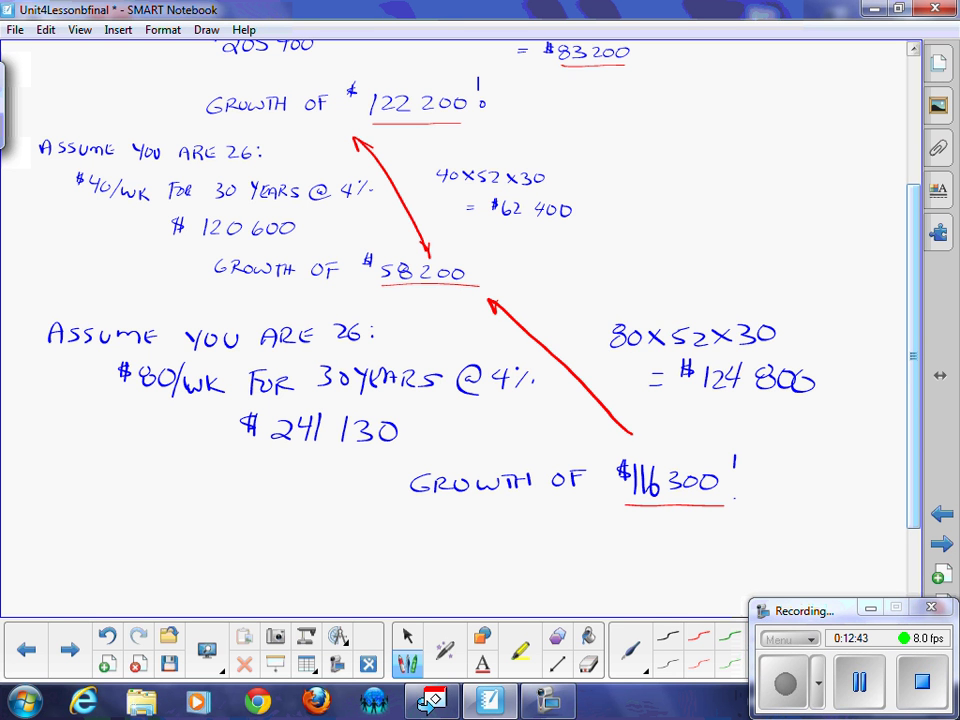
{"action": "left_click_drag", "start_coordinate": [617, 422], "coordinate": [624, 436]}
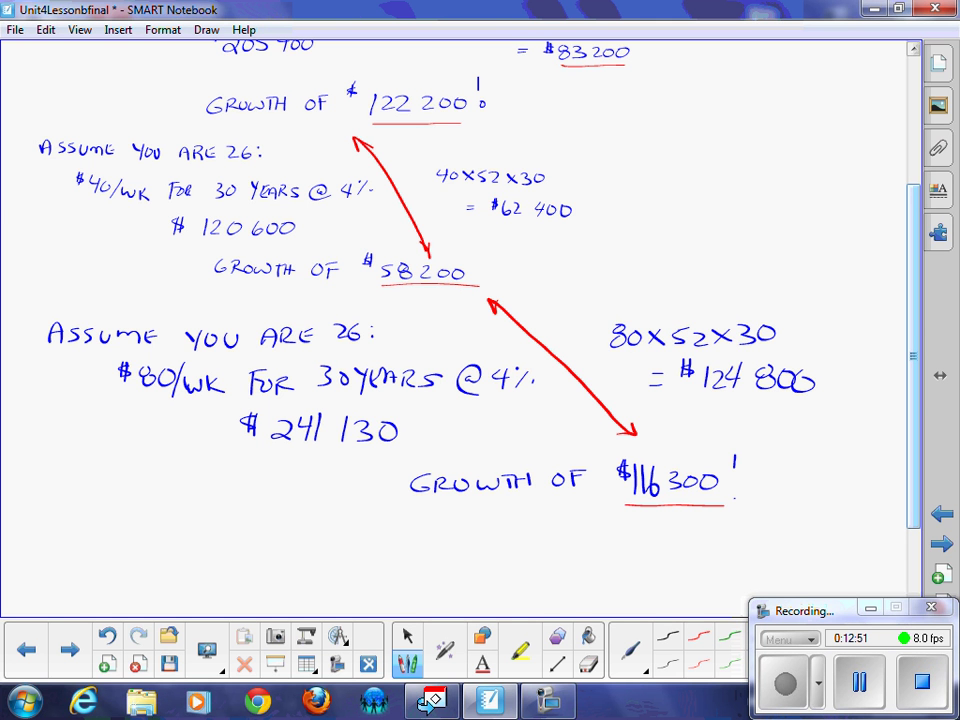
Step: Circle the amounts $122 200, $83 200, $116 300 and $124 800 in green
{"action": "left_click", "coordinate": [407, 636]}
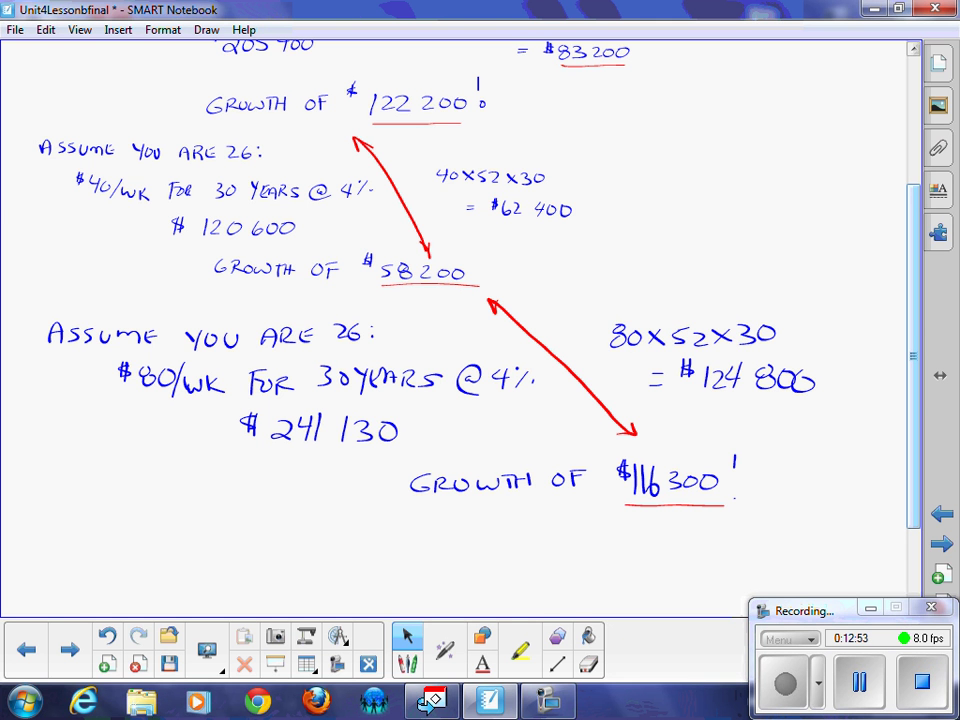
{"action": "left_click", "coordinate": [407, 663]}
{"action": "mouse_move", "coordinate": [498, 90]}
{"action": "left_mouse_down"}
{"action": "mouse_move", "coordinate": [407, 70]}
{"action": "mouse_move", "coordinate": [496, 100]}
{"action": "mouse_move", "coordinate": [488, 64]}
{"action": "left_mouse_up"}
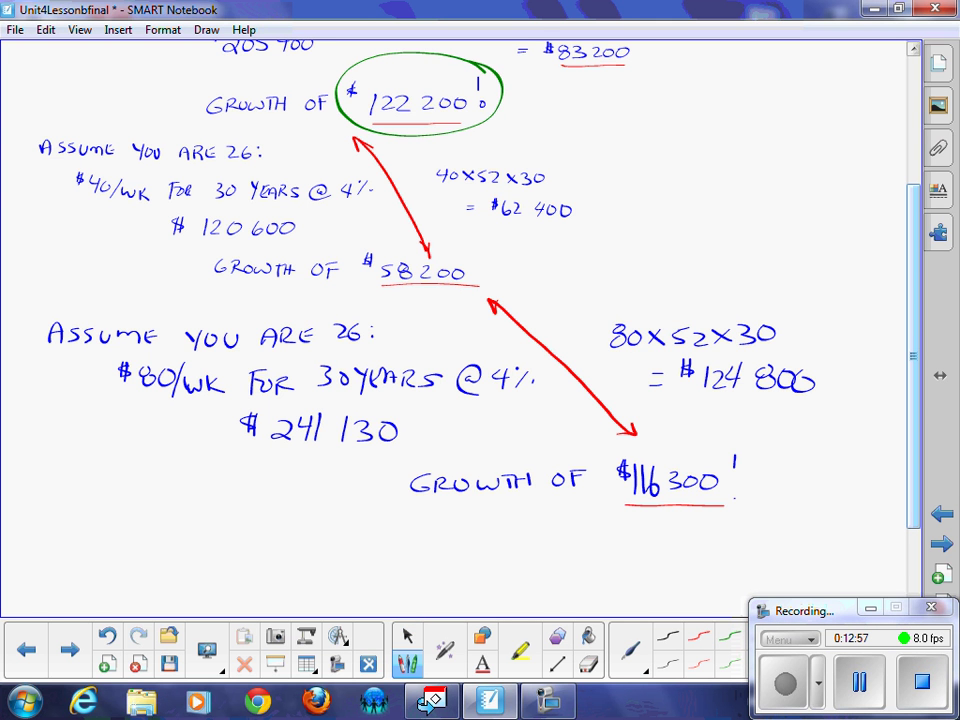
{"action": "mouse_move", "coordinate": [610, 42]}
{"action": "left_mouse_down"}
{"action": "mouse_move", "coordinate": [655, 70]}
{"action": "mouse_move", "coordinate": [540, 45]}
{"action": "left_mouse_up"}
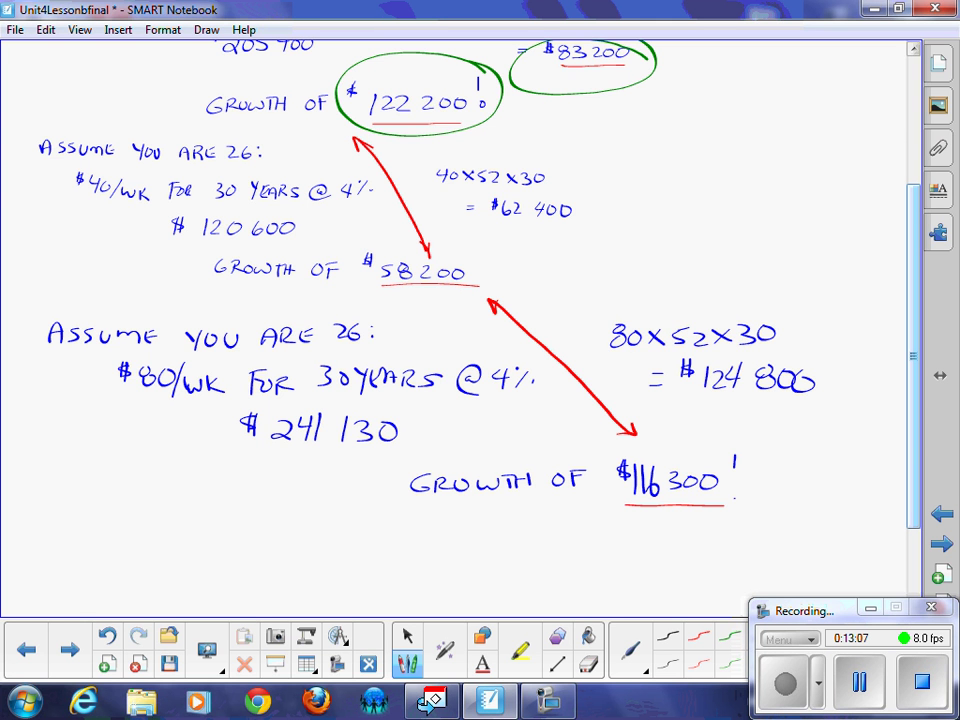
{"action": "mouse_move", "coordinate": [718, 441]}
{"action": "left_mouse_down"}
{"action": "mouse_move", "coordinate": [602, 441]}
{"action": "mouse_move", "coordinate": [716, 518]}
{"action": "mouse_move", "coordinate": [682, 429]}
{"action": "left_mouse_up"}
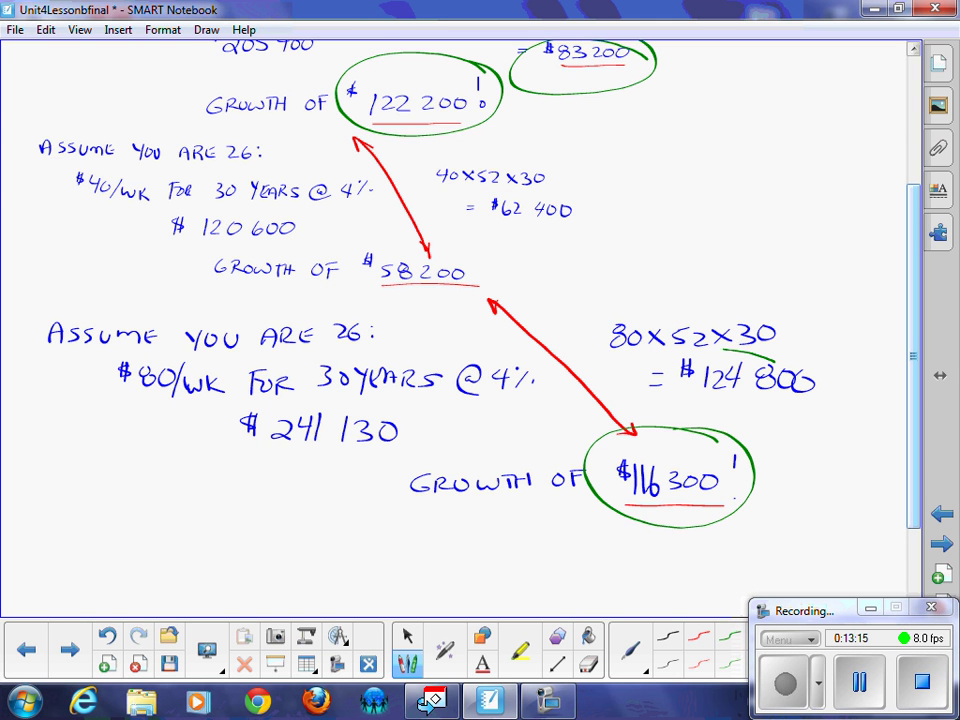
{"action": "mouse_move", "coordinate": [715, 348]}
{"action": "left_mouse_down"}
{"action": "mouse_move", "coordinate": [648, 372]}
{"action": "mouse_move", "coordinate": [720, 352]}
{"action": "left_mouse_up"}
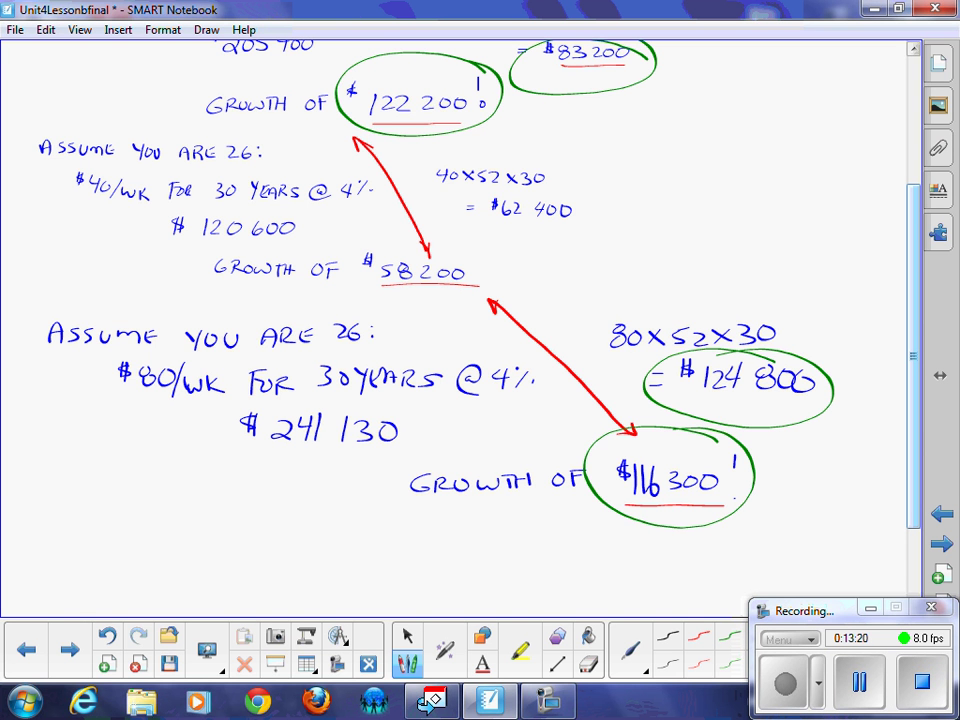
Step: Spotlight the circled $116 300 and $122 200 growth amounts in turn with the Magic Pen
{"action": "key", "text": "Escape"}
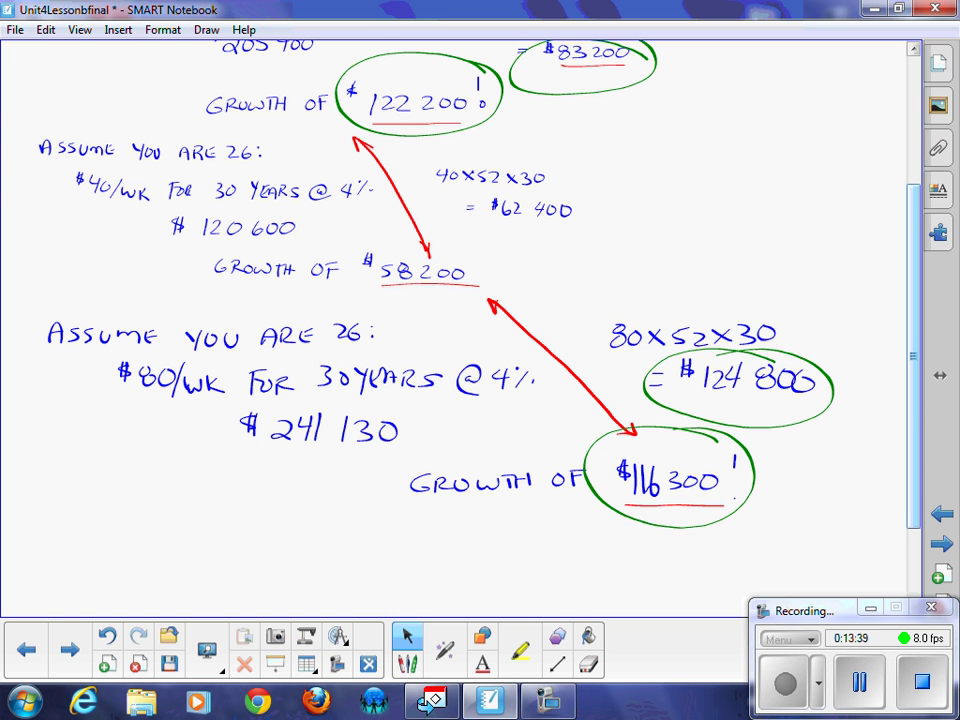
{"action": "left_click", "coordinate": [444, 650]}
{"action": "mouse_move", "coordinate": [592, 440]}
{"action": "left_mouse_down"}
{"action": "mouse_move", "coordinate": [735, 462]}
{"action": "mouse_move", "coordinate": [592, 445]}
{"action": "left_mouse_up"}
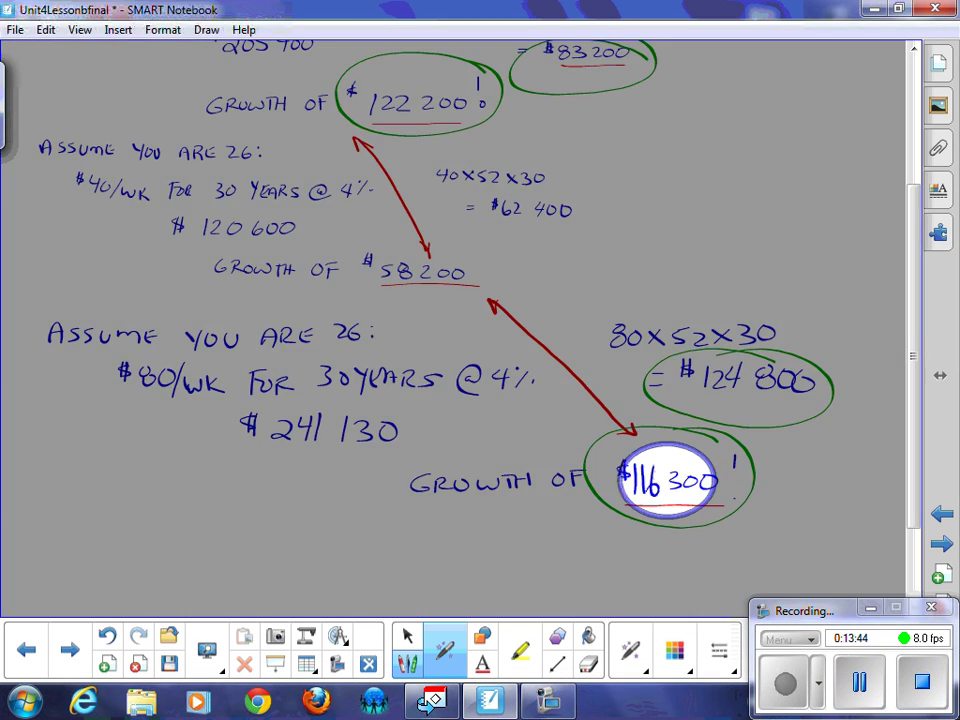
{"action": "mouse_move", "coordinate": [481, 68]}
{"action": "left_mouse_down"}
{"action": "mouse_move", "coordinate": [450, 50]}
{"action": "mouse_move", "coordinate": [458, 130]}
{"action": "mouse_move", "coordinate": [455, 52]}
{"action": "left_mouse_up"}
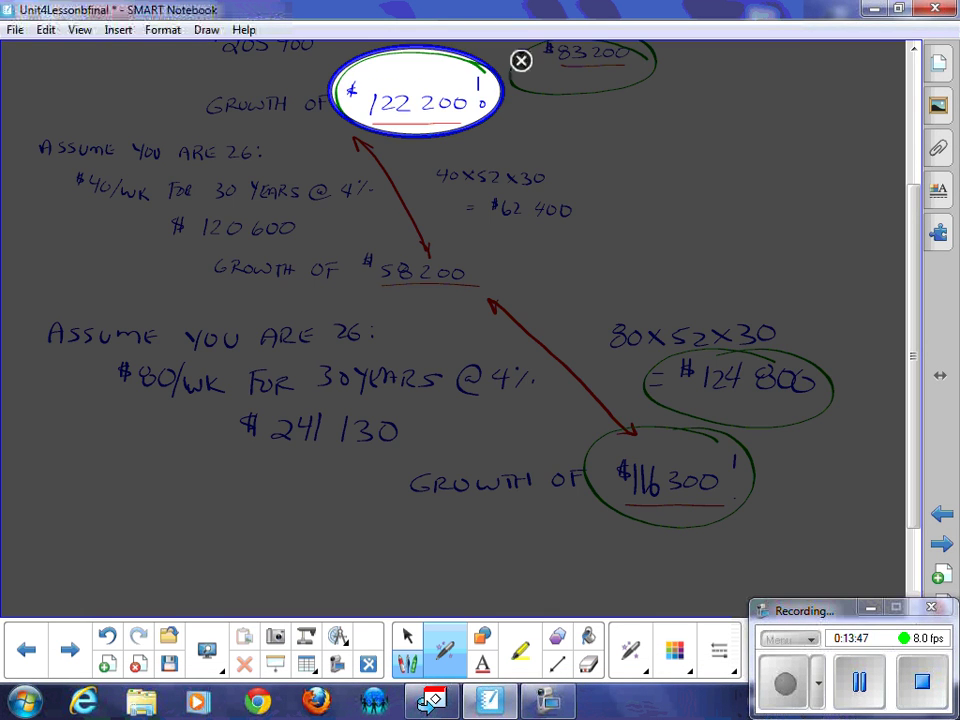
{"action": "left_click", "coordinate": [521, 60]}
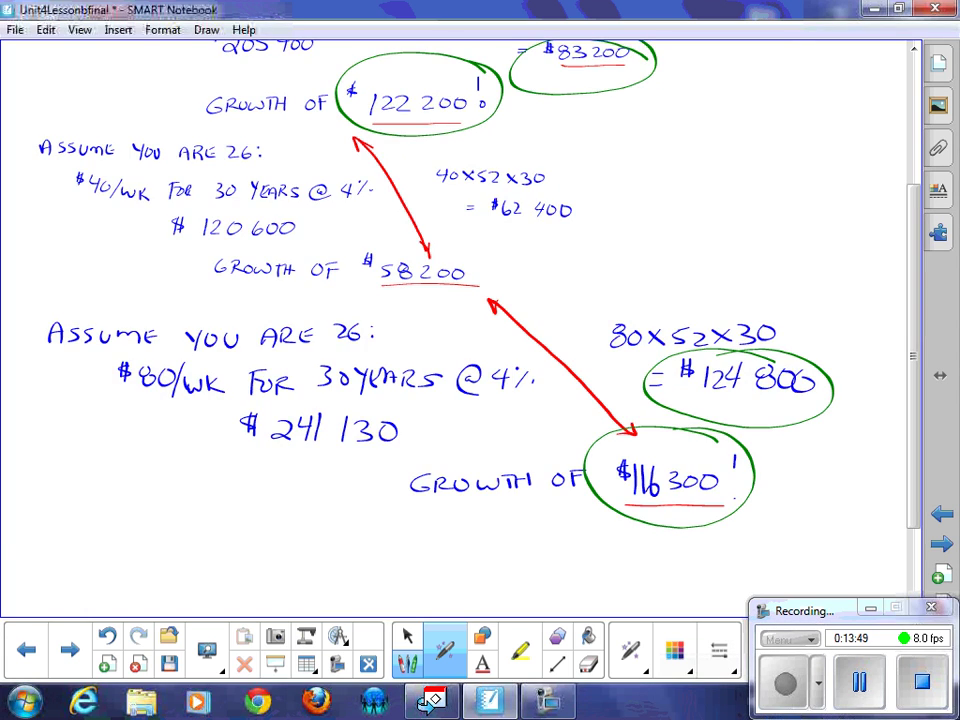
Step: Spotlight the circled $83 200 and $124 800 contribution totals in turn and return to the page "Creating a budget for myself"
{"action": "mouse_move", "coordinate": [626, 58]}
{"action": "left_mouse_down"}
{"action": "mouse_move", "coordinate": [523, 86]}
{"action": "mouse_move", "coordinate": [530, 90]}
{"action": "left_mouse_up"}
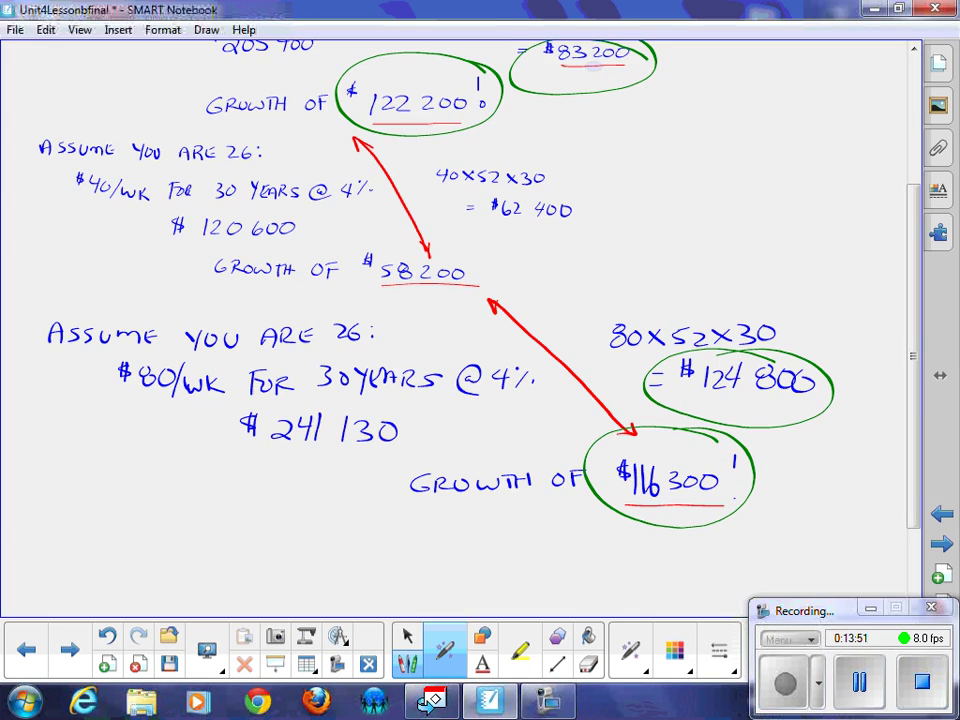
{"action": "mouse_move", "coordinate": [766, 354]}
{"action": "left_mouse_down"}
{"action": "mouse_move", "coordinate": [770, 432]}
{"action": "mouse_move", "coordinate": [776, 346]}
{"action": "left_mouse_up"}
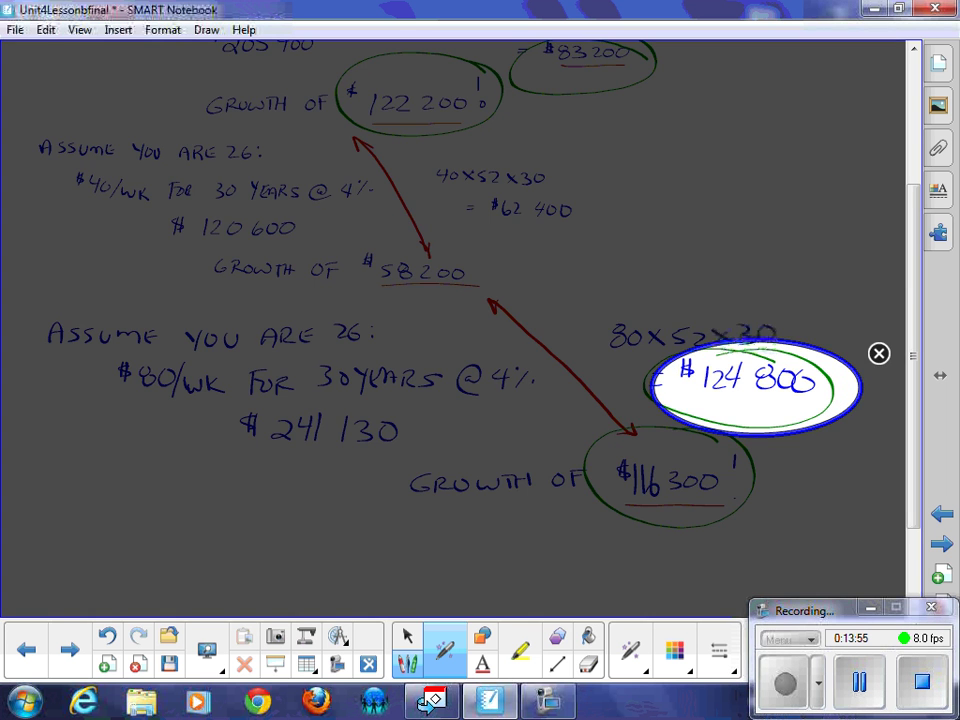
{"action": "left_click", "coordinate": [879, 353]}
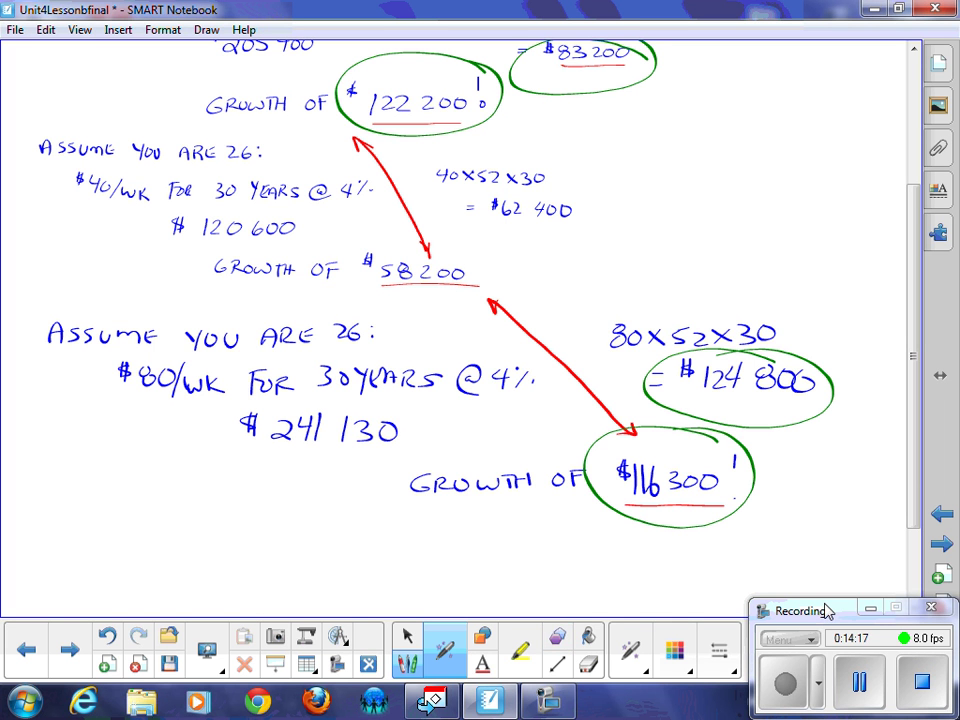
{"action": "left_click", "coordinate": [941, 513]}
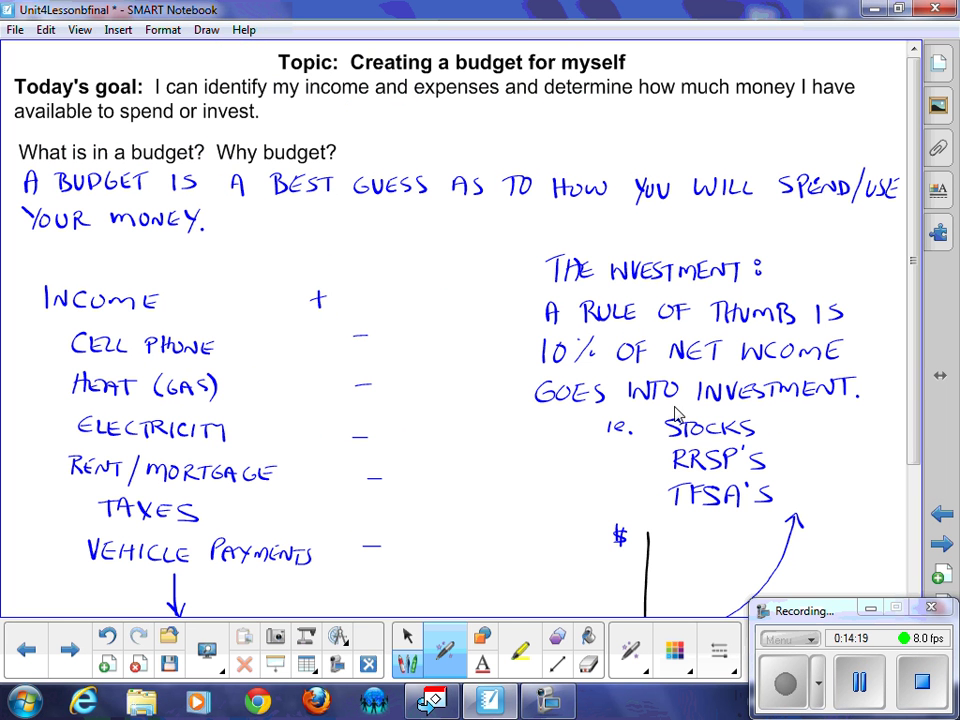